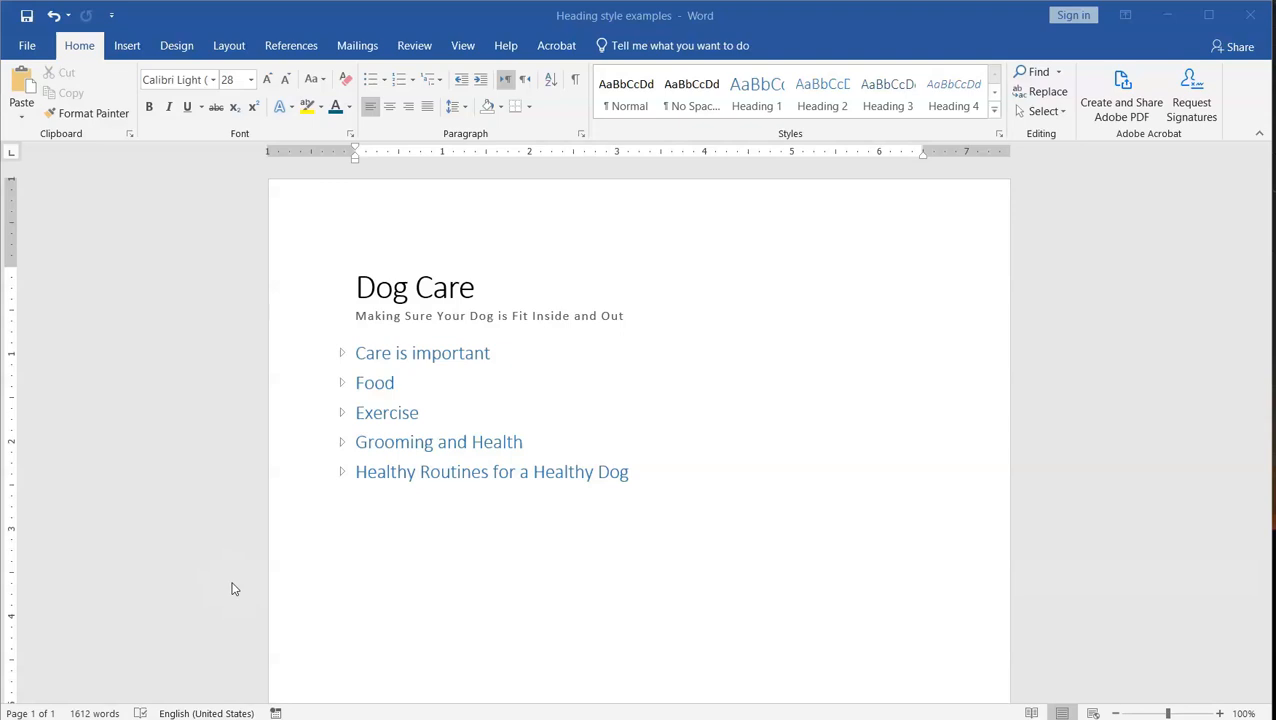
Step: Check the style applied to the Dog Care title in the full style gallery, and look at the subtitle line beneath it
left_click(474, 289)
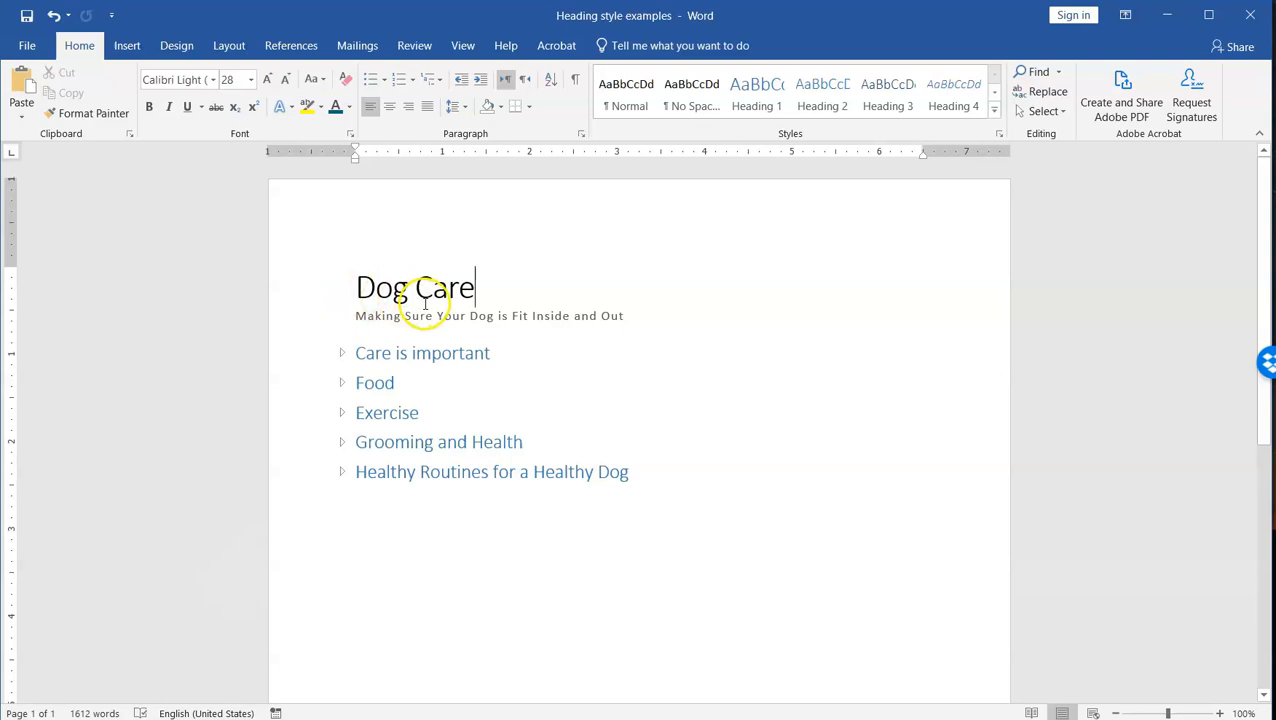
left_click_drag(477, 288, 359, 282)
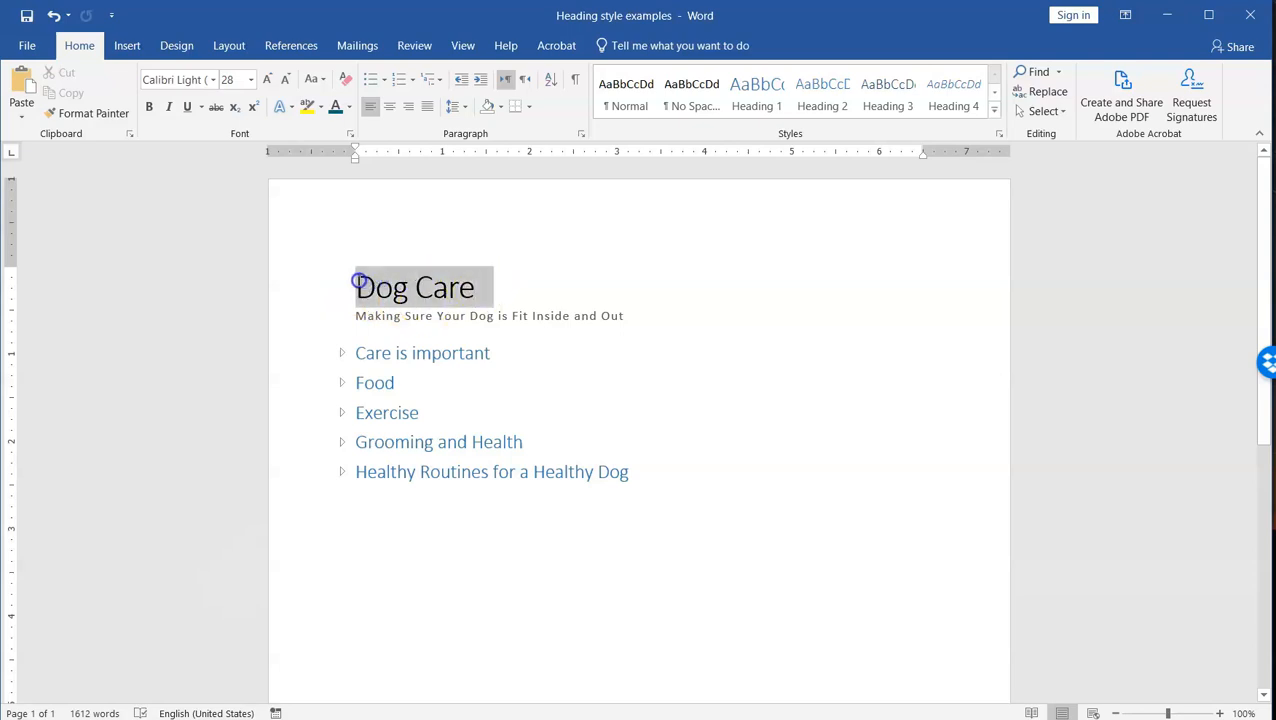
left_click(990, 114)
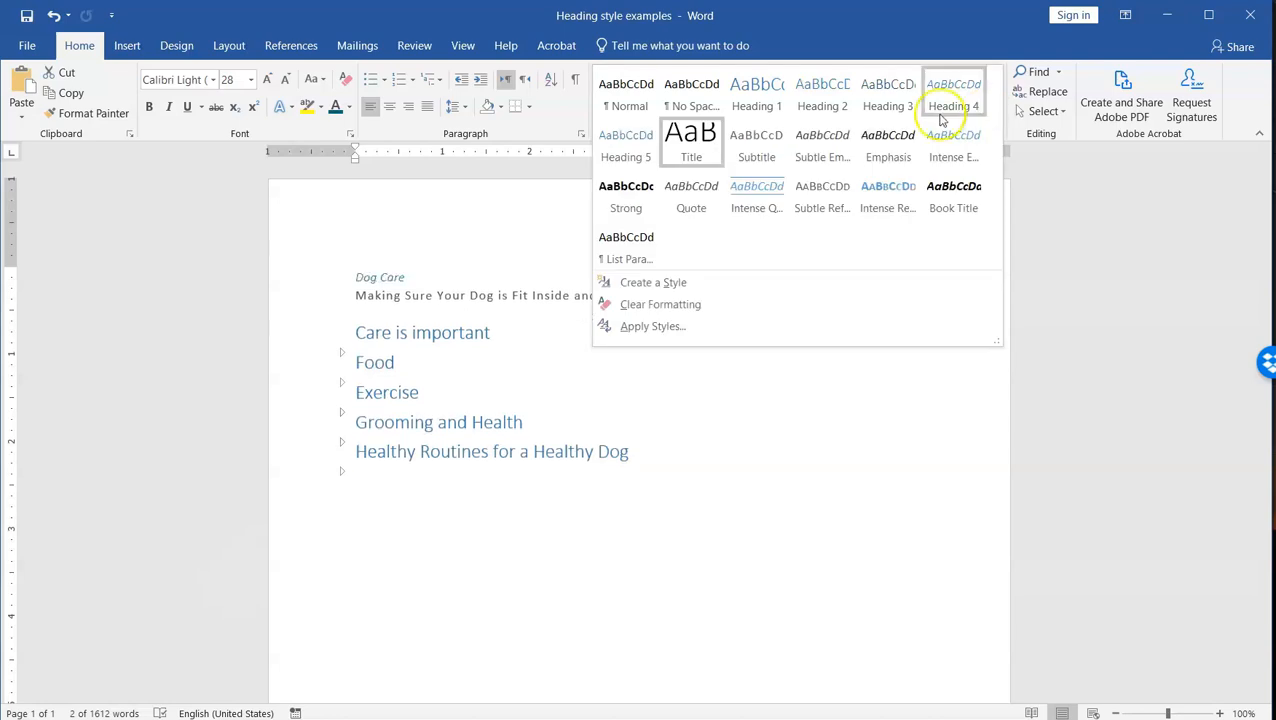
left_click(678, 150)
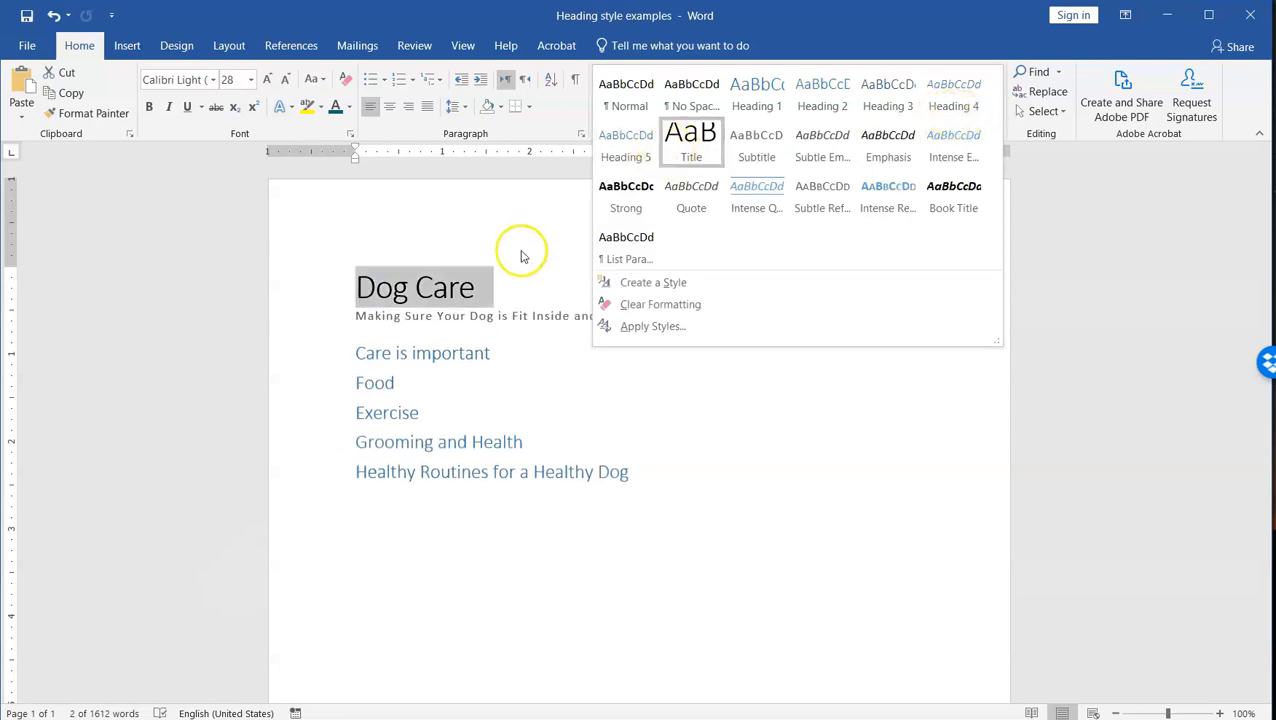
left_click(500, 272)
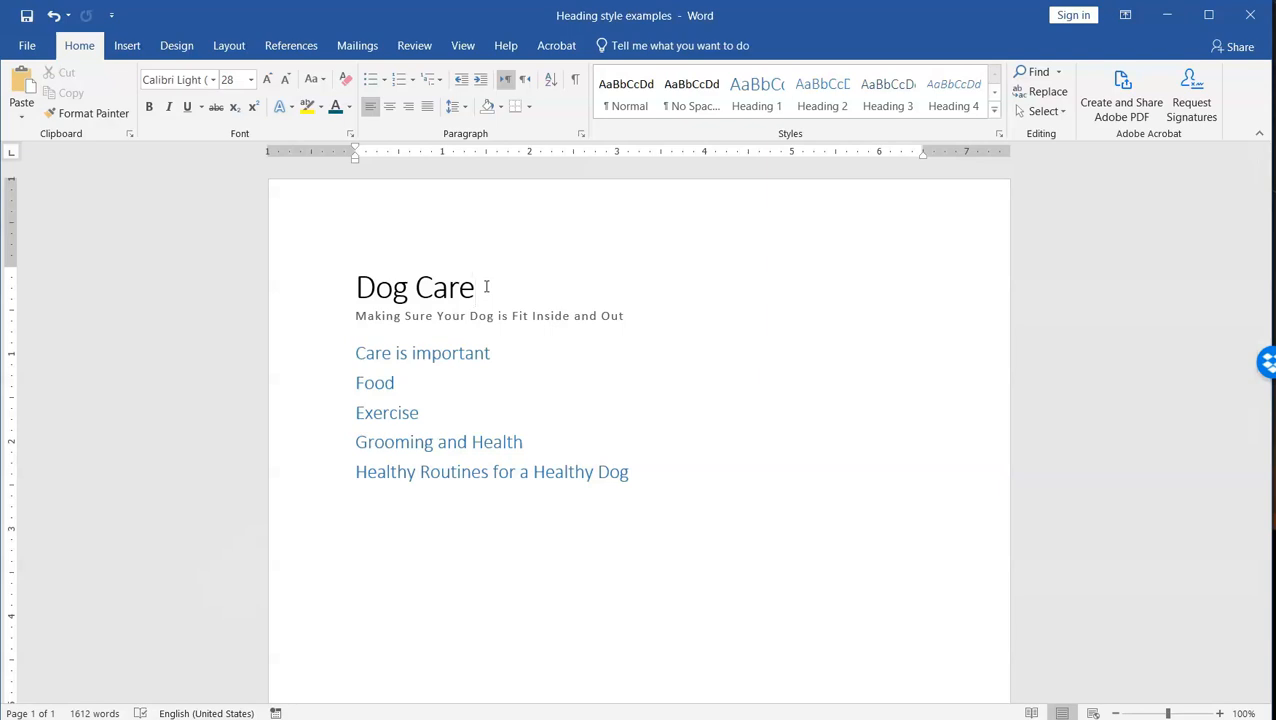
left_click(496, 317)
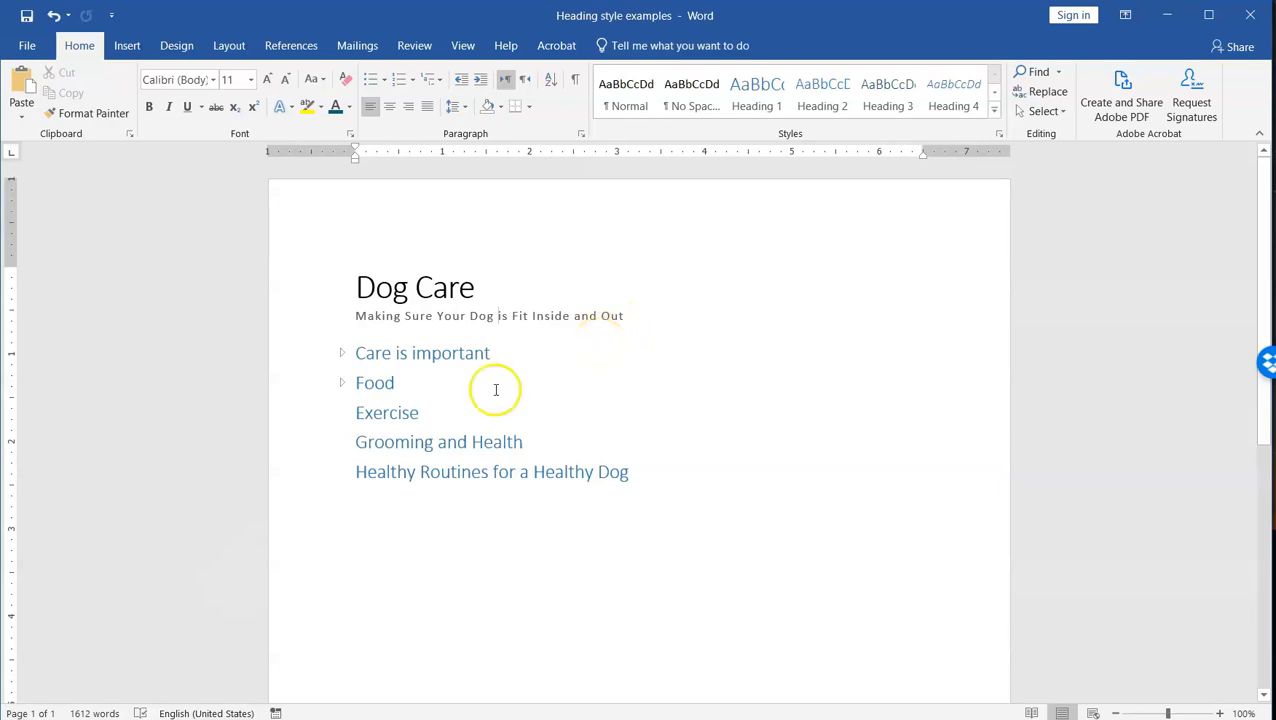
Step: Check the style shared by the five section headings and expand the collapsed Care is important section
mouse_move(357, 352)
left_mouse_down()
mouse_move(456, 370)
mouse_move(626, 470)
left_mouse_up()
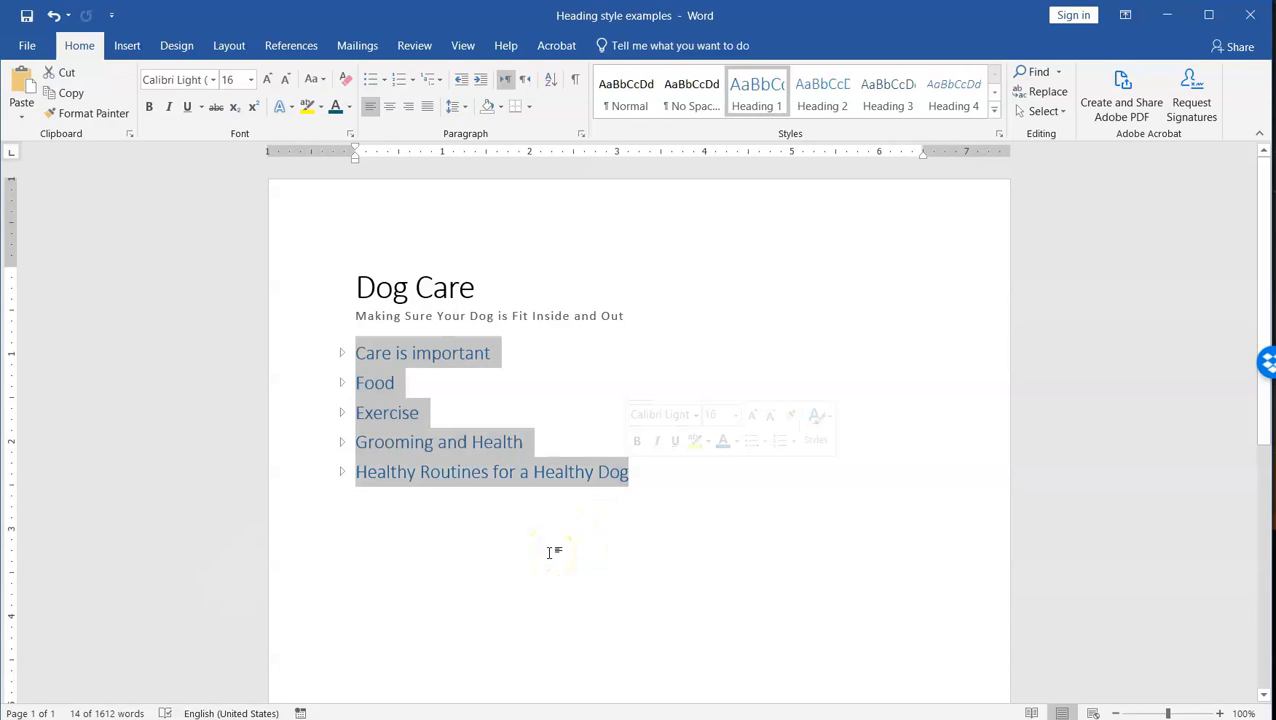
left_click(487, 353)
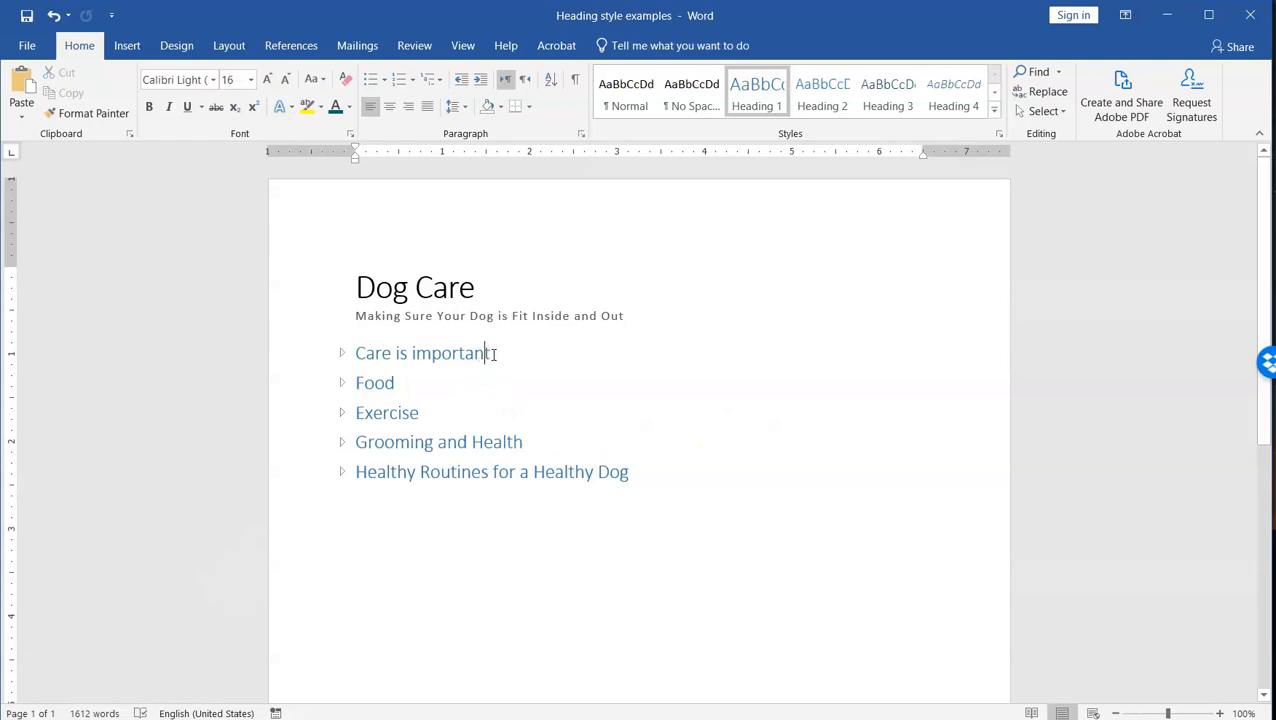
left_click_drag(493, 354, 362, 361)
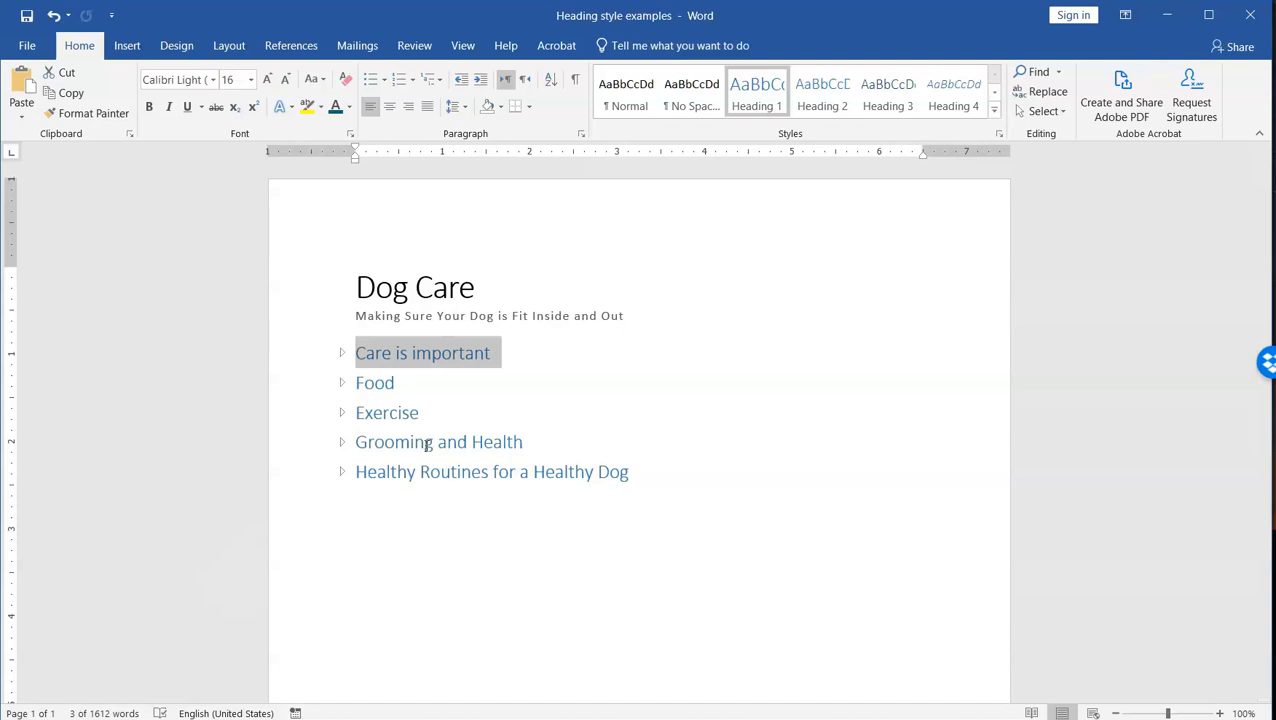
left_click(342, 353)
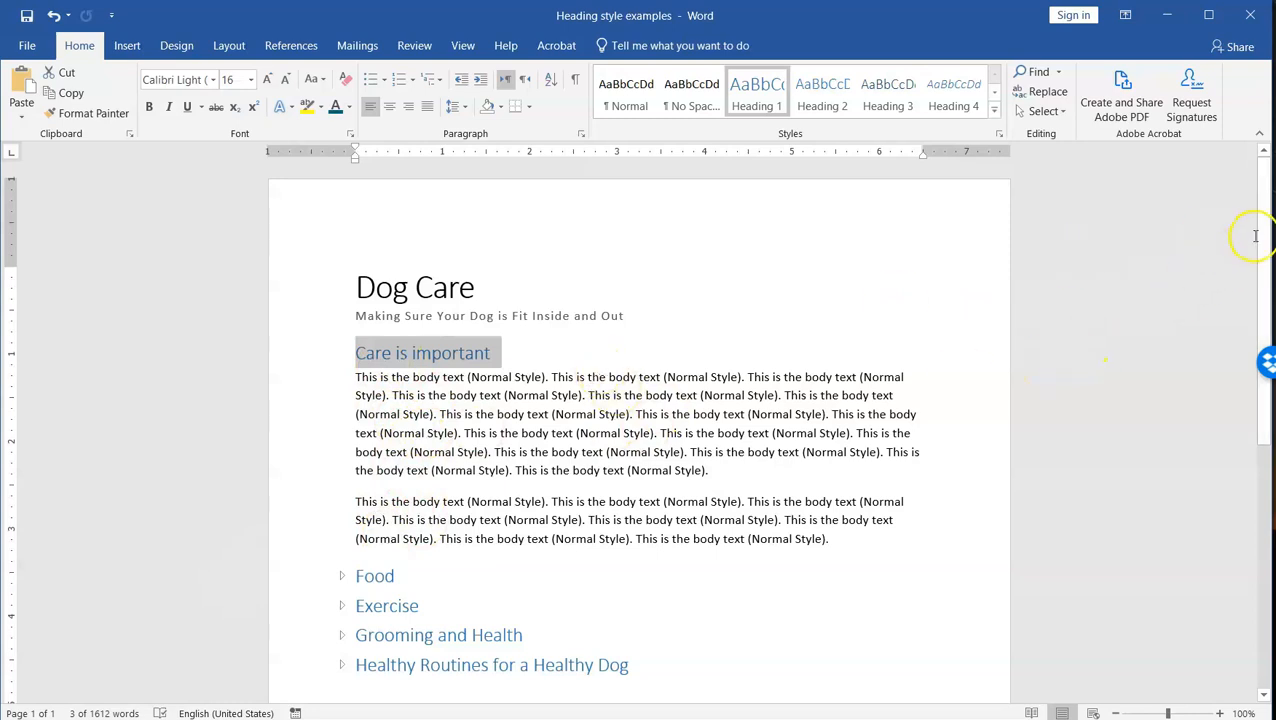
left_click_drag(1263, 240, 1262, 288)
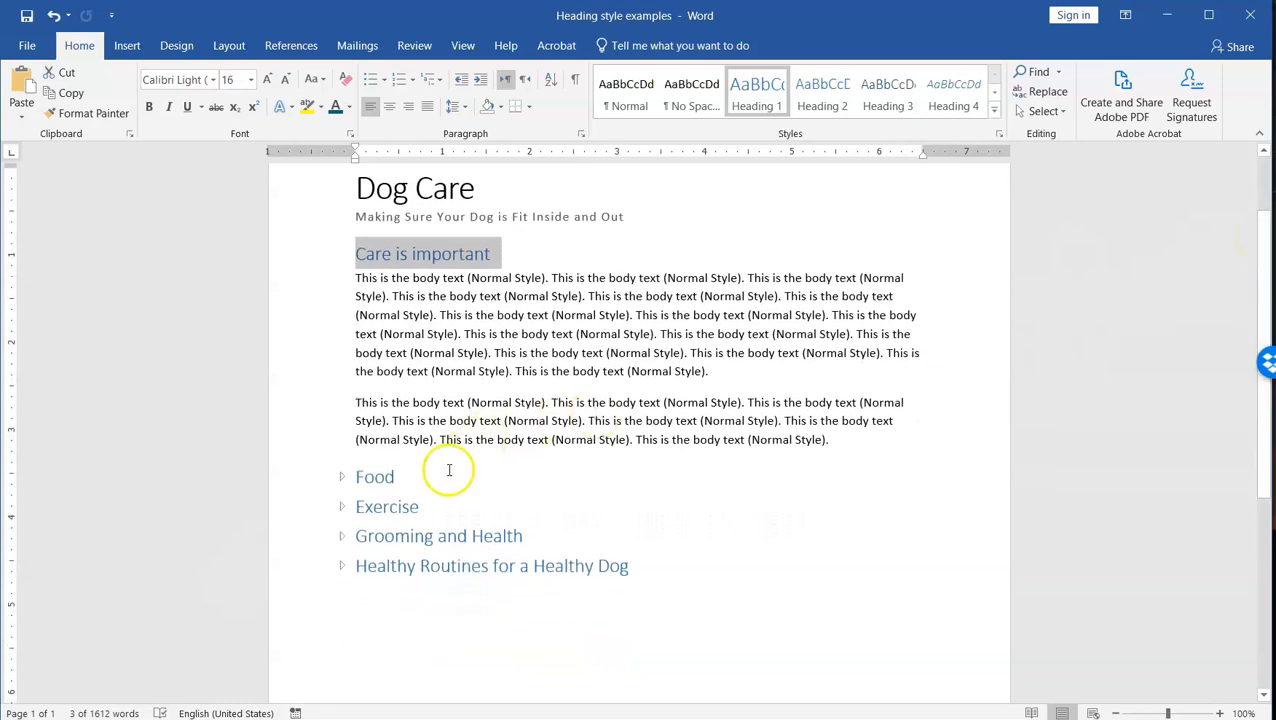
Step: Check the style applied to the Food, Exercise, and Grooming and Health headings
double_click(365, 478)
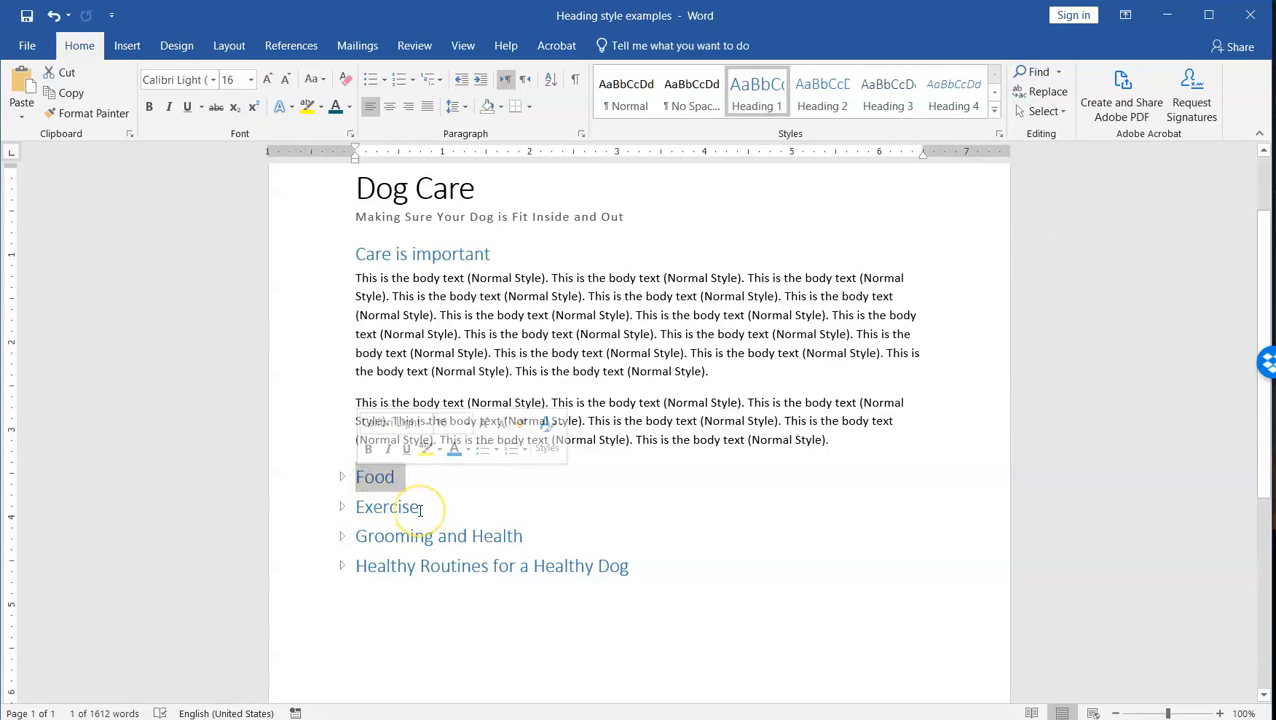
left_click(347, 507)
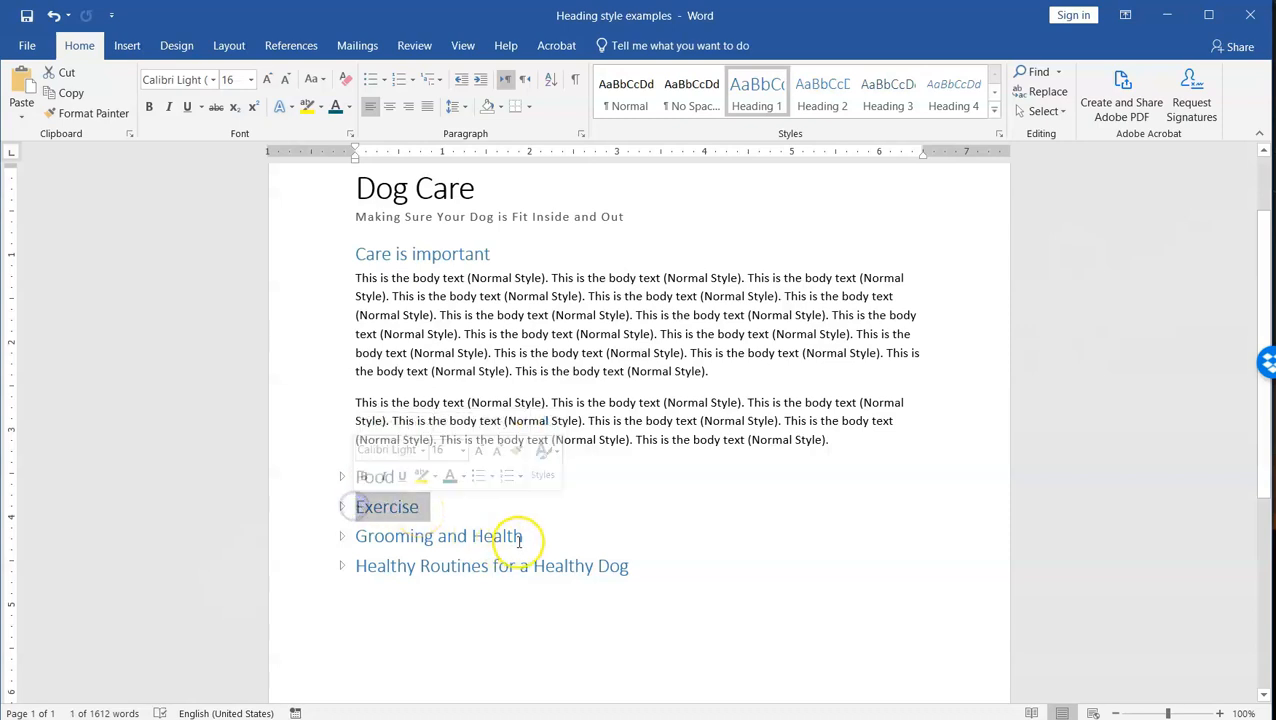
left_click(352, 536)
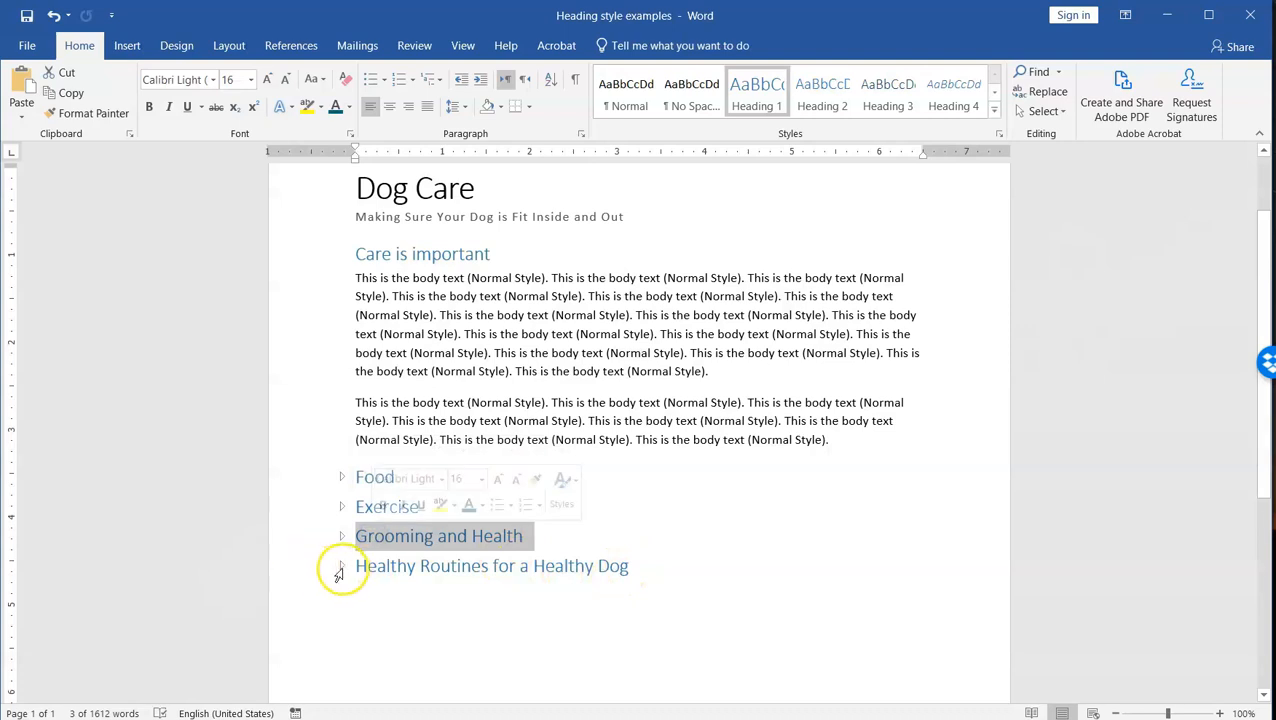
Step: Expand the Healthy Routines for a Healthy Dog section and review the body text beneath it
left_click(342, 567)
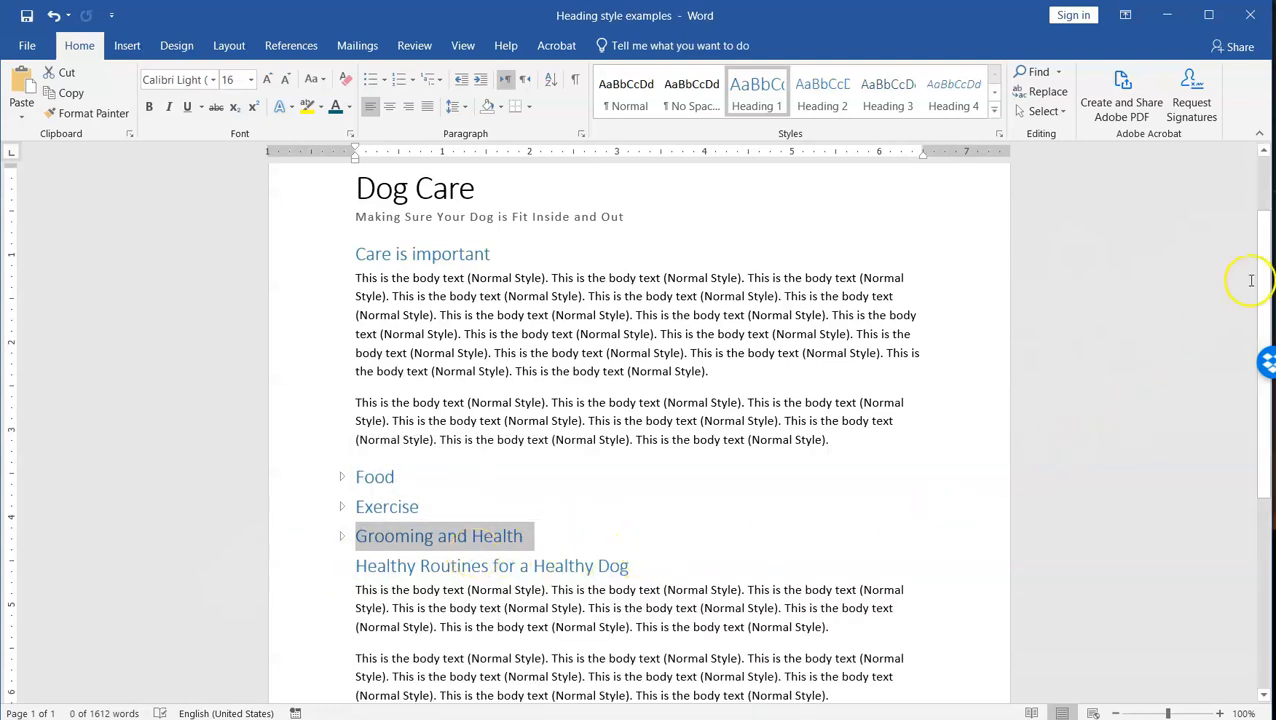
left_click_drag(1251, 282, 1242, 376)
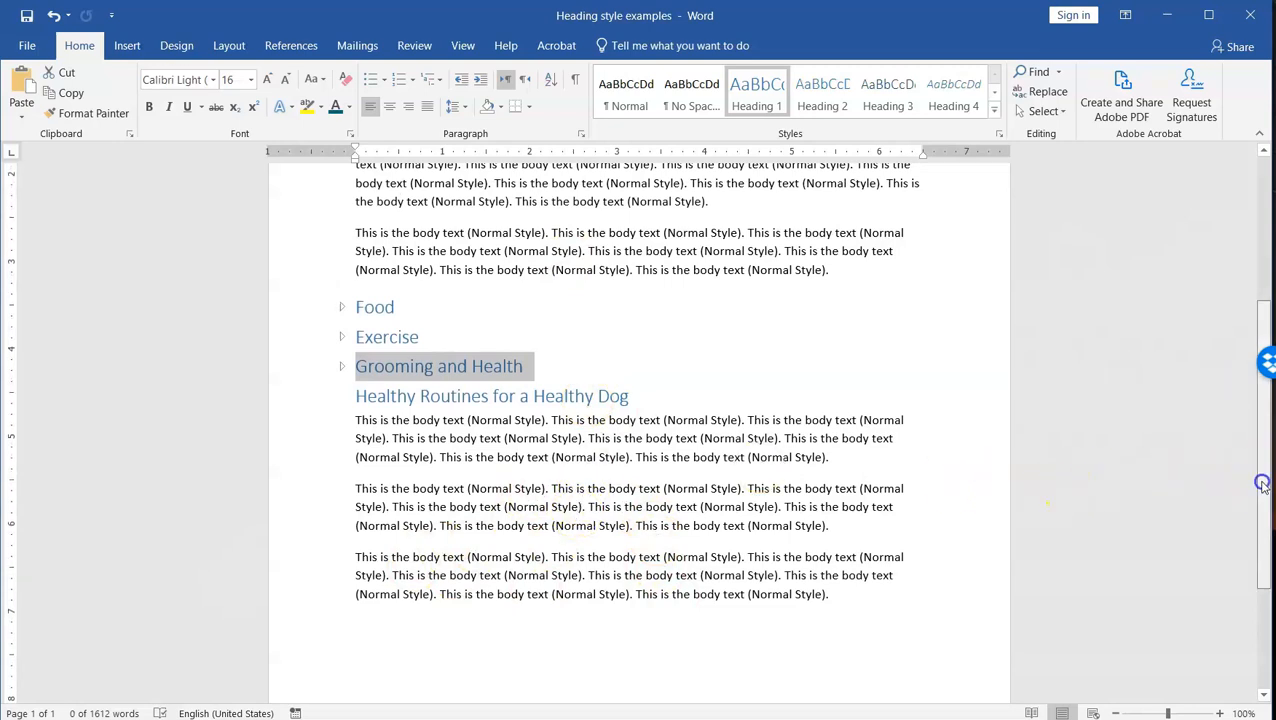
scroll(1245, 436, "up", 3)
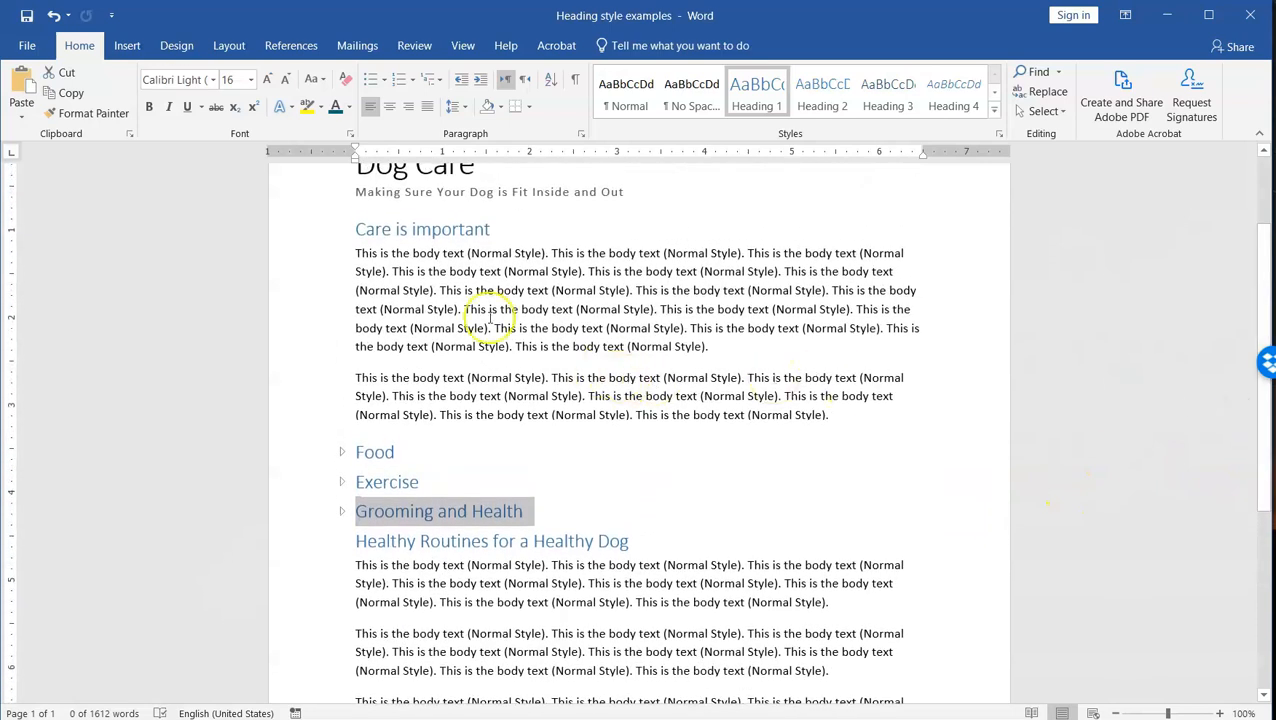
Step: Expand the collapsed Food section to show its body text and subheadings
left_click(401, 460)
left_click(400, 450)
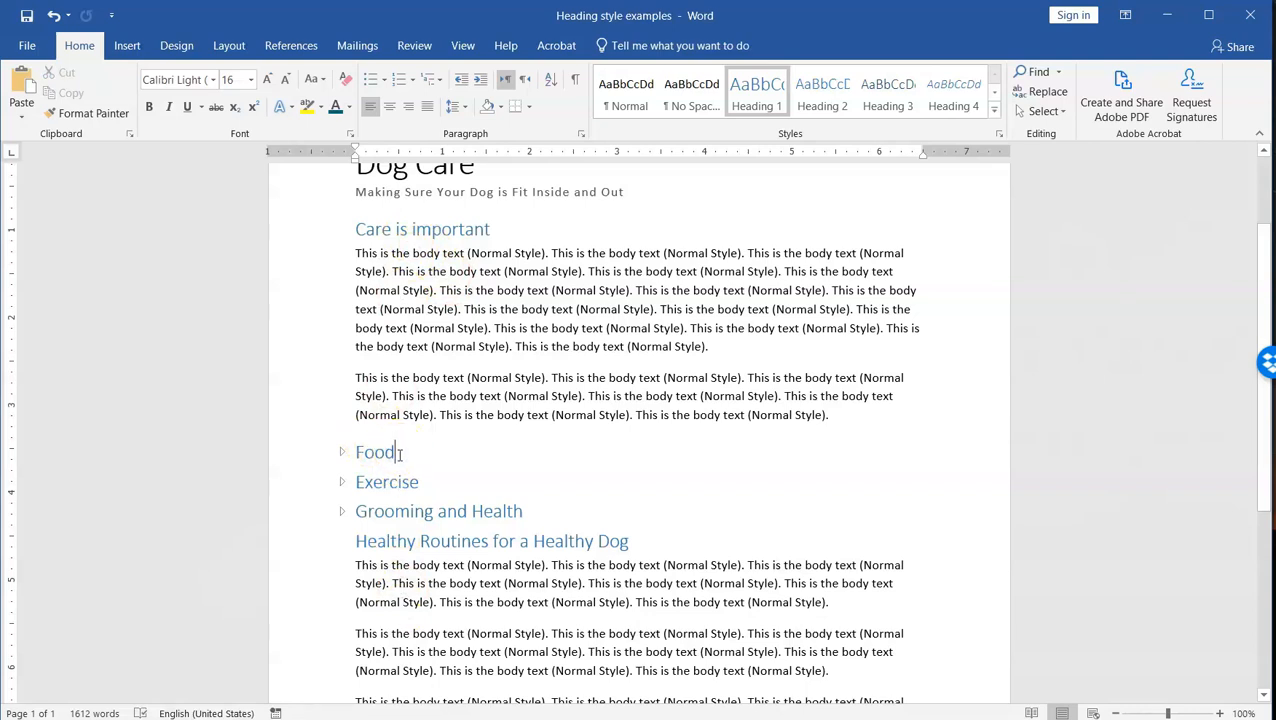
left_click(342, 453)
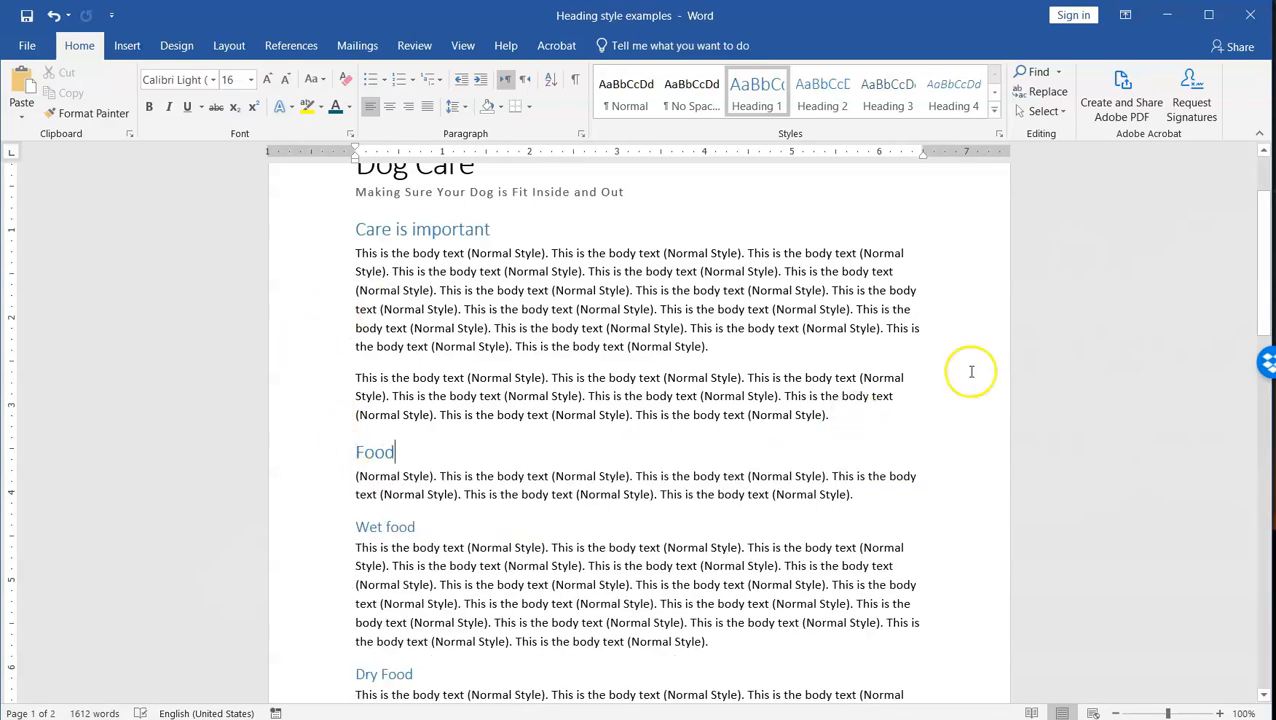
left_click_drag(1256, 256, 1256, 330)
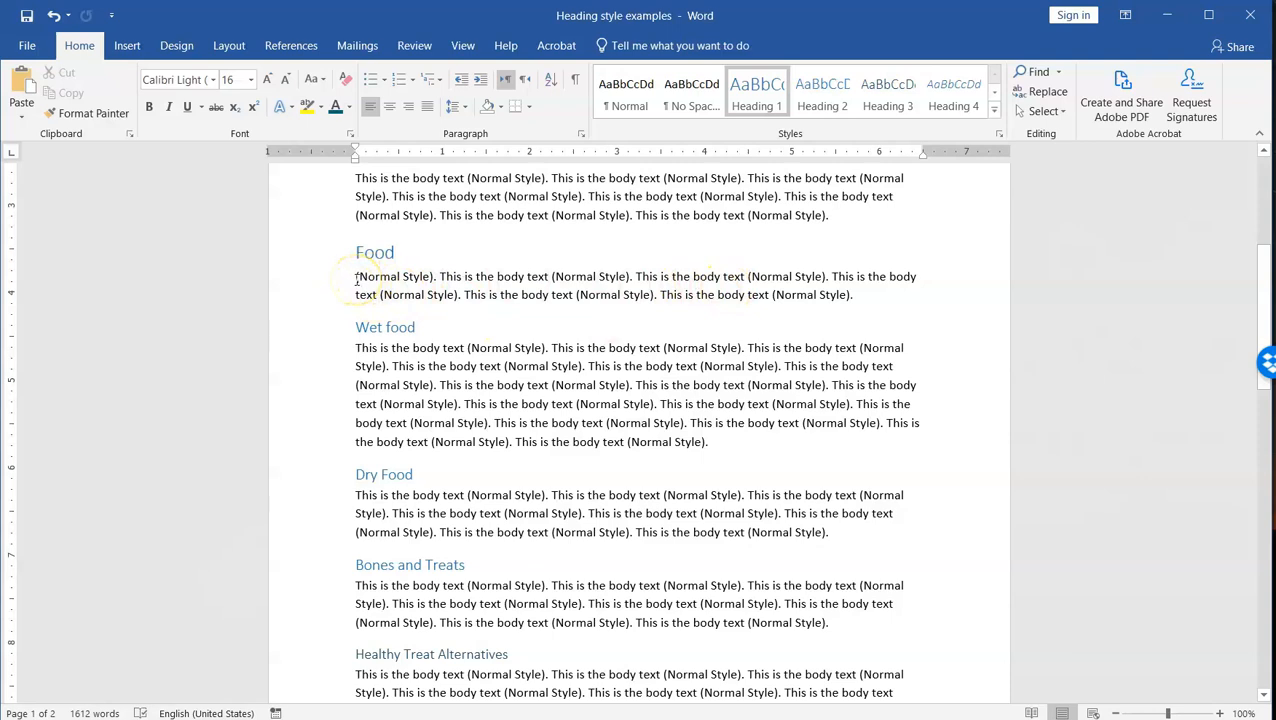
Step: Check the styles of the Food section's body text and its Wet food, Dry Food, Bones and Treats, and Healthy Treat Alternatives headings
left_click_drag(356, 280, 440, 292)
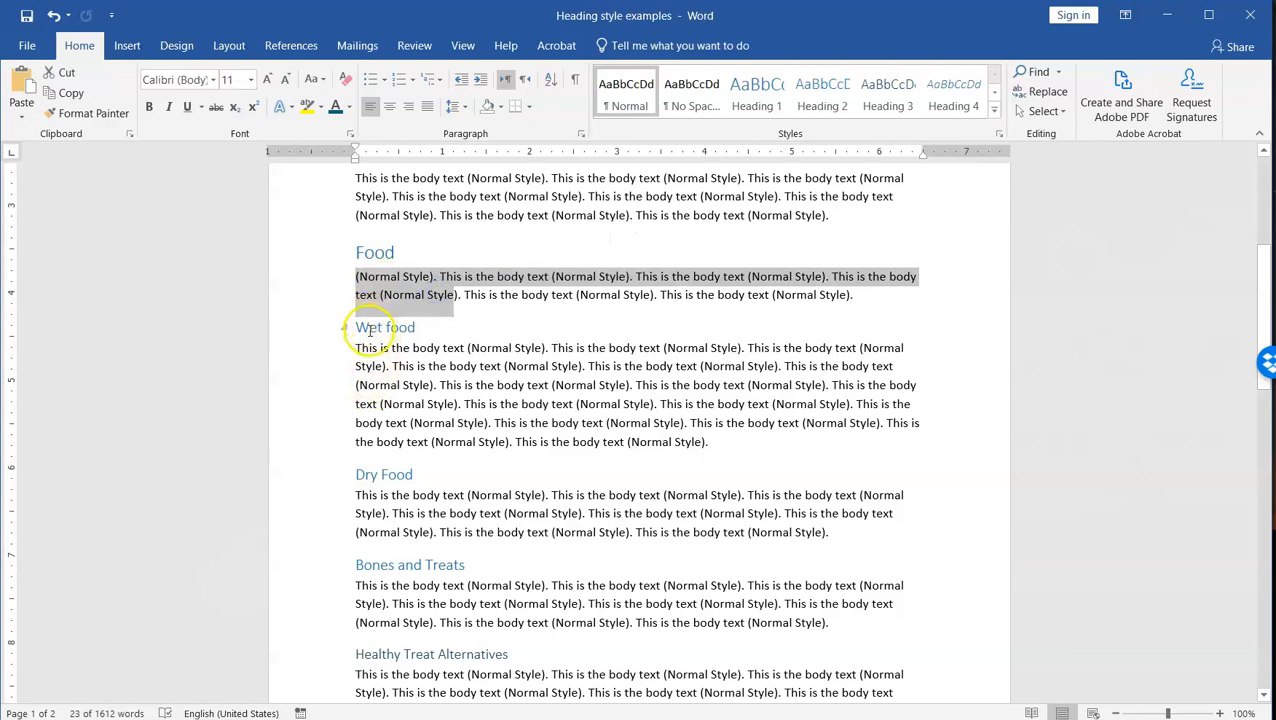
left_click(369, 330)
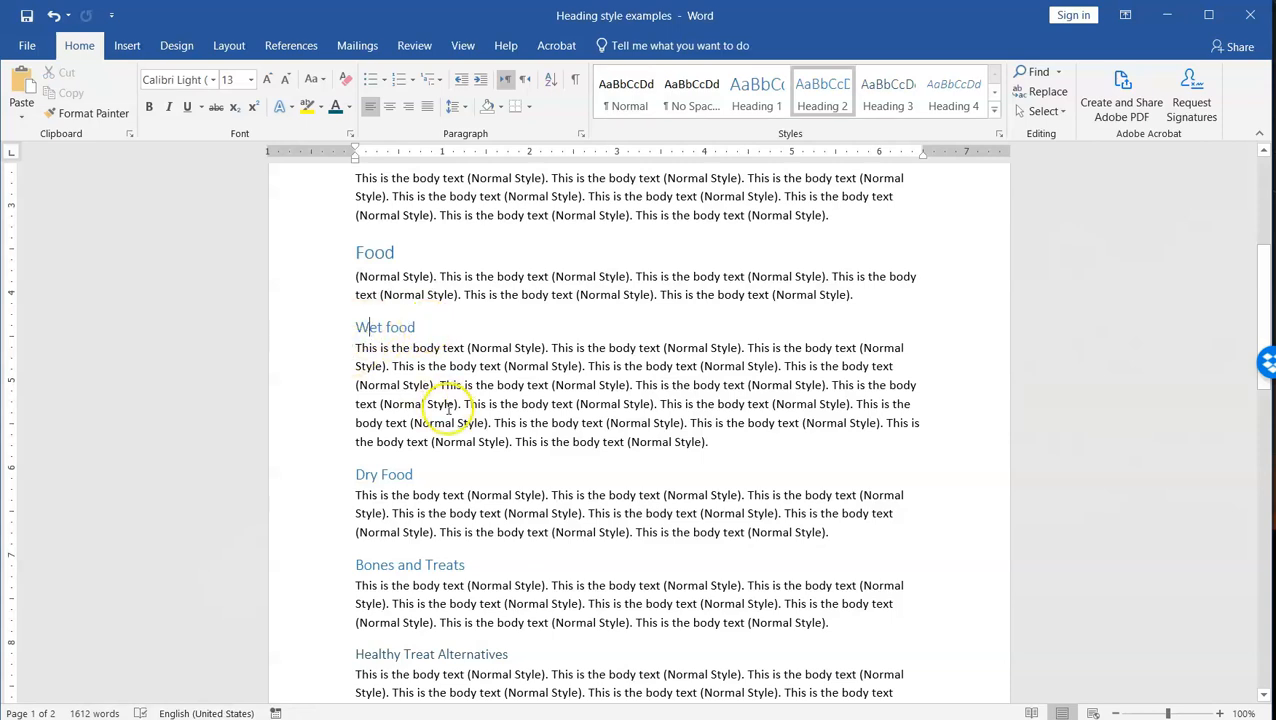
left_click(372, 476)
left_click(372, 565)
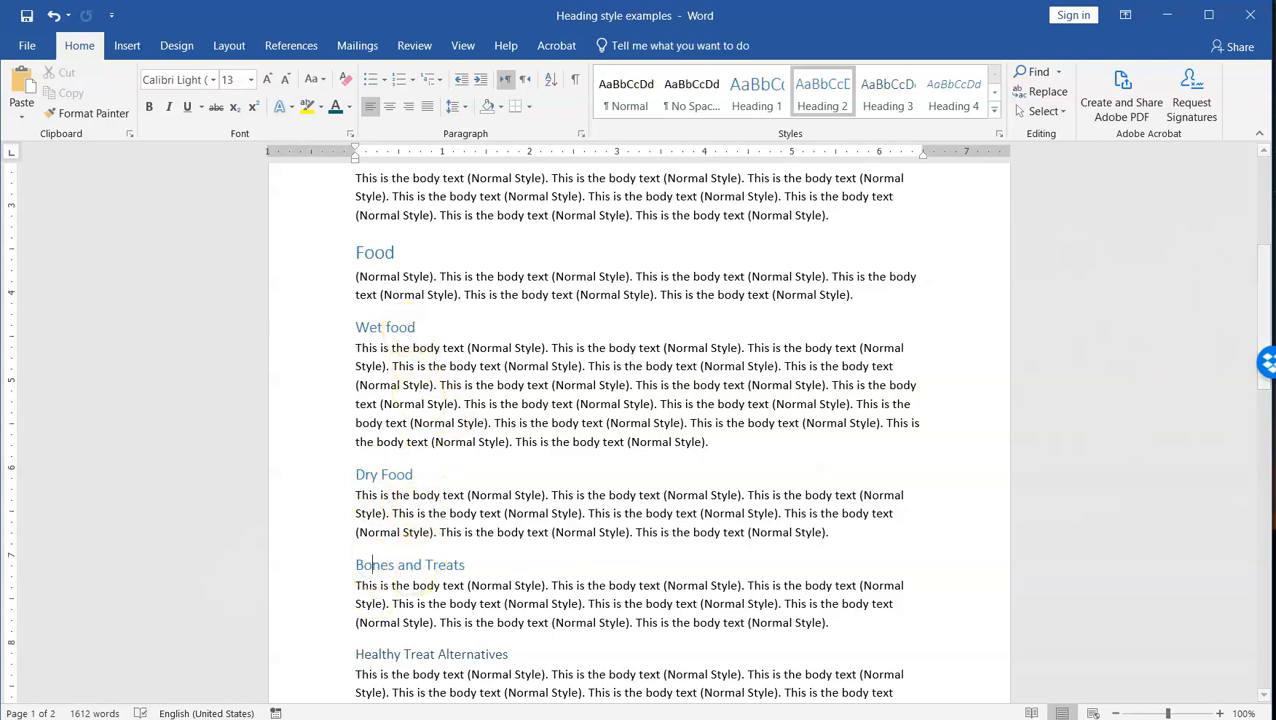
left_click_drag(1266, 265, 1265, 326)
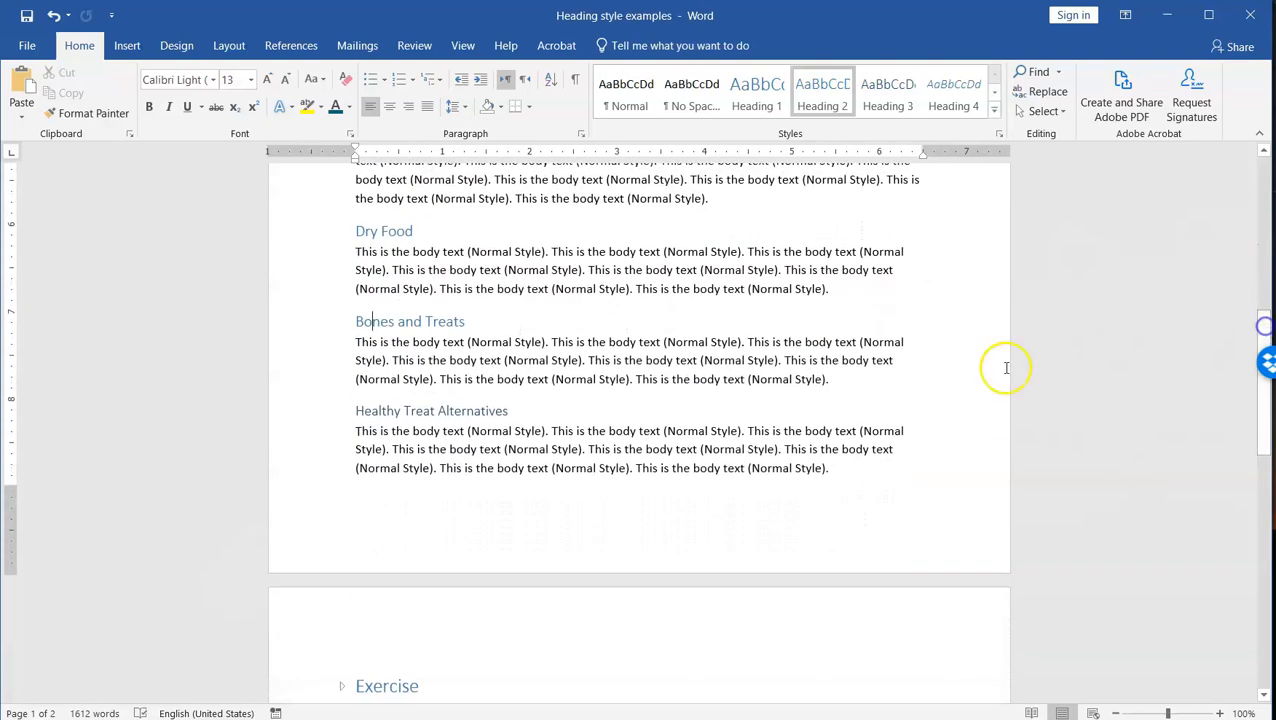
left_click(521, 411)
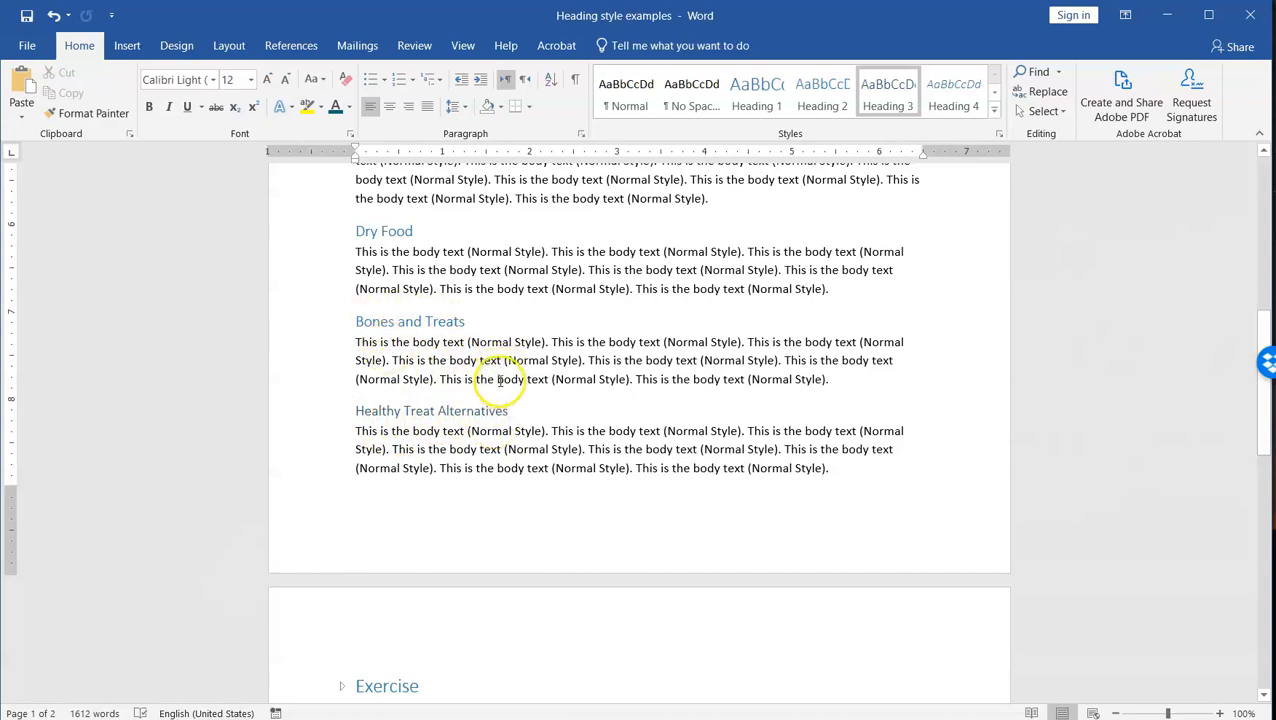
left_click(388, 412)
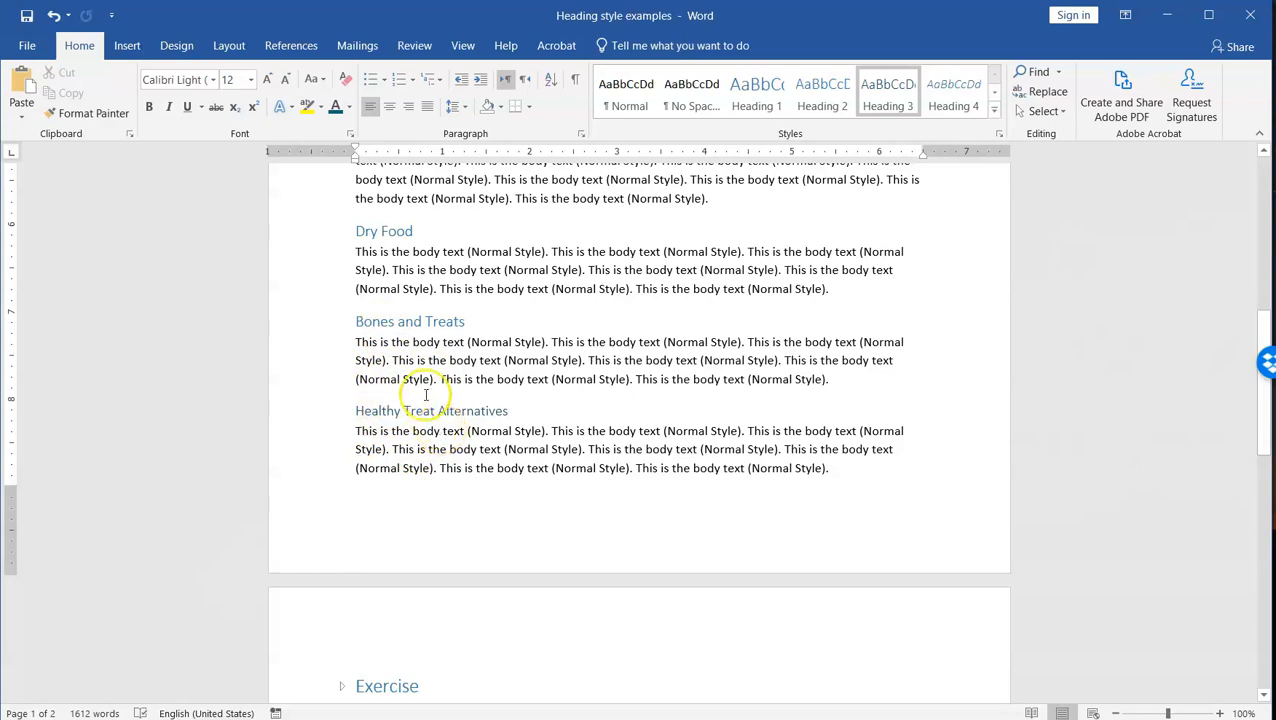
Step: Expand the collapsed Exercise section on the second page
left_click_drag(1262, 441, 1264, 541)
left_click(342, 319)
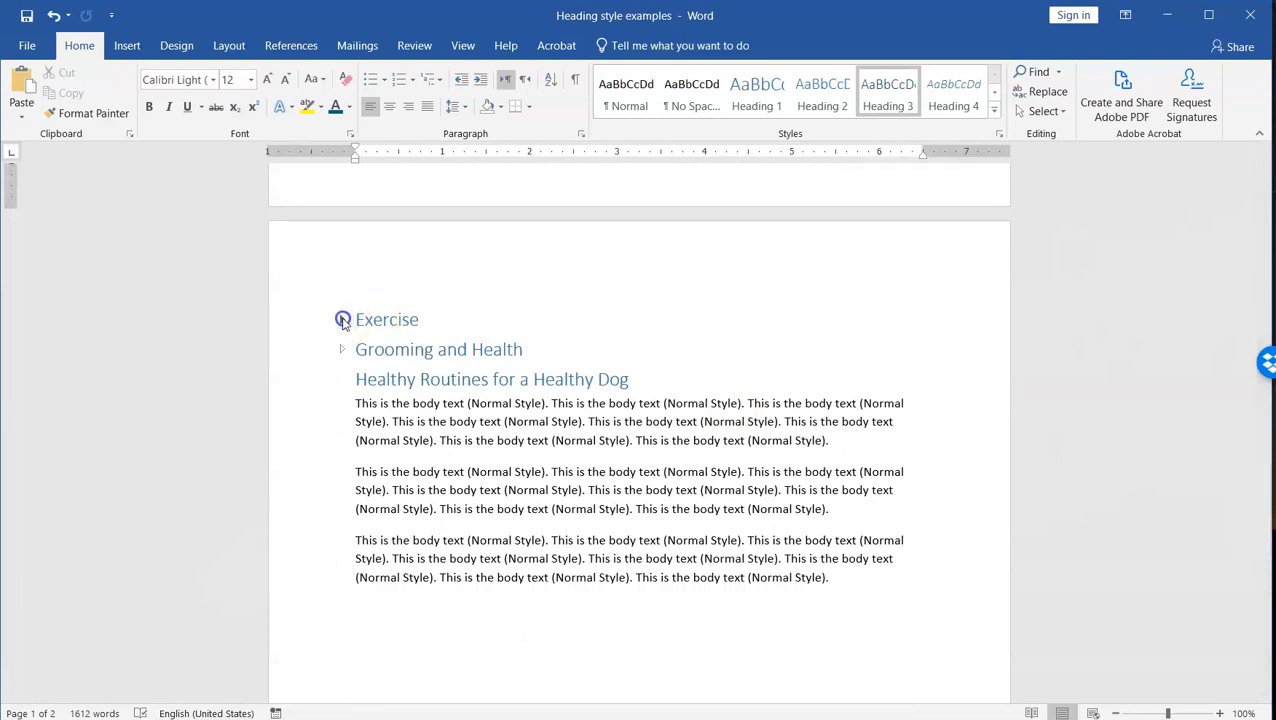
left_click(340, 319)
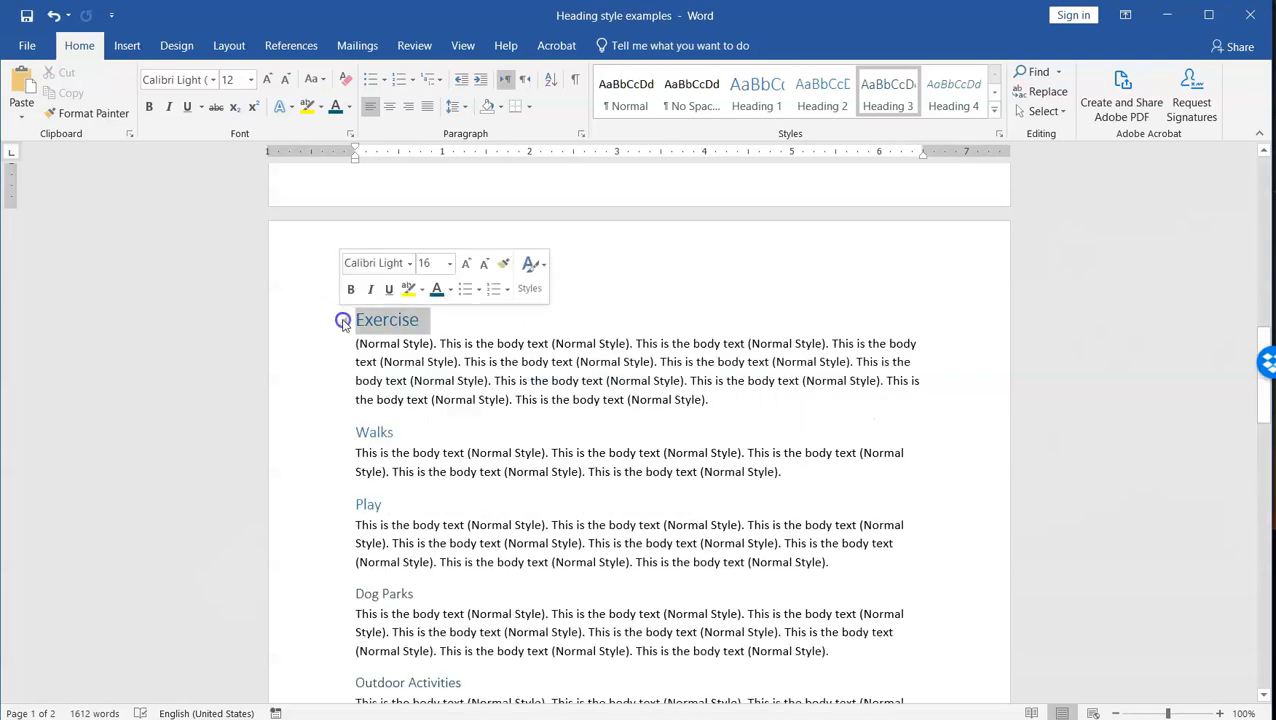
Step: Check the heading levels of Walks, Play, Dog Parks, and Outdoor Activities in the Exercise section
left_click(368, 432)
left_click(373, 504)
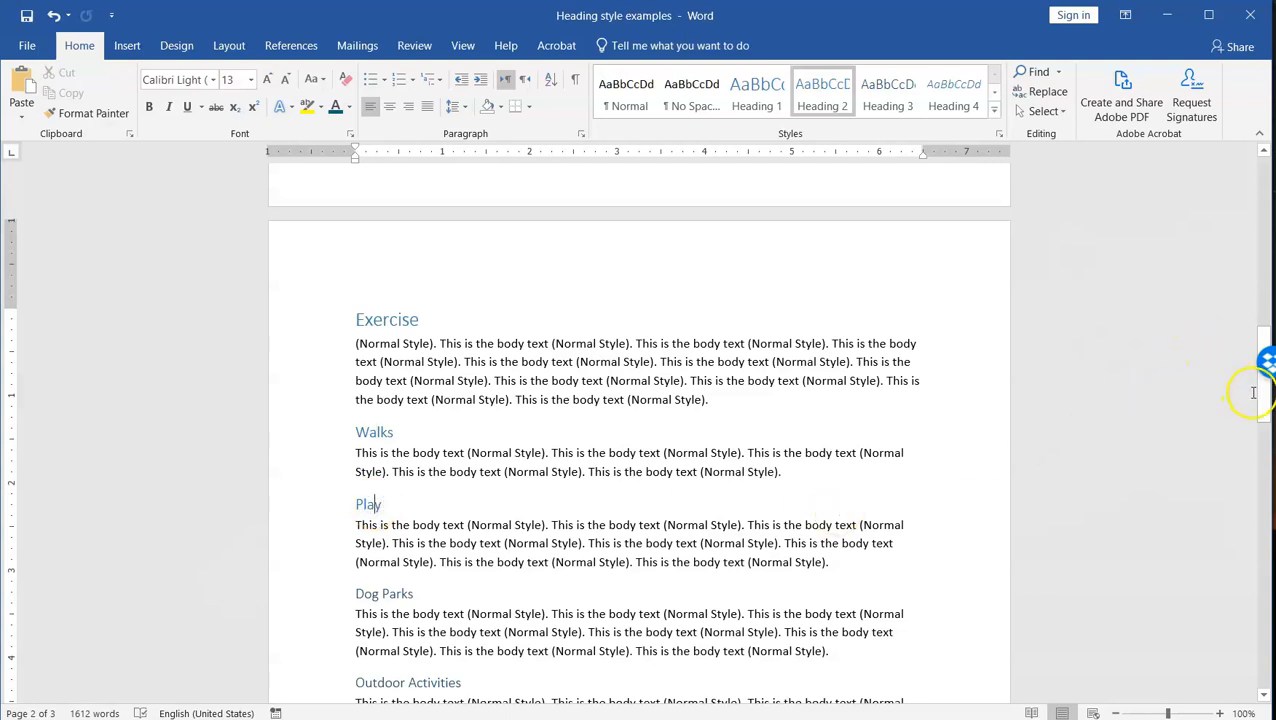
left_click_drag(1262, 392, 1260, 468)
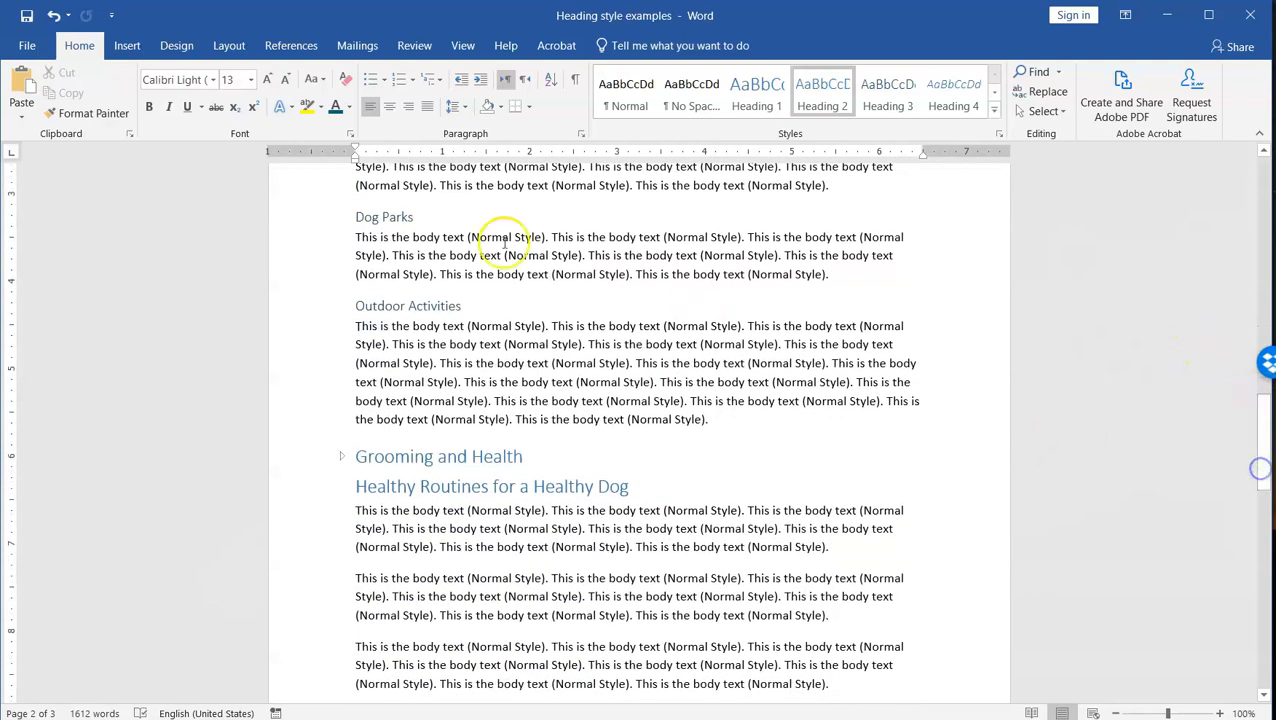
left_click(378, 217)
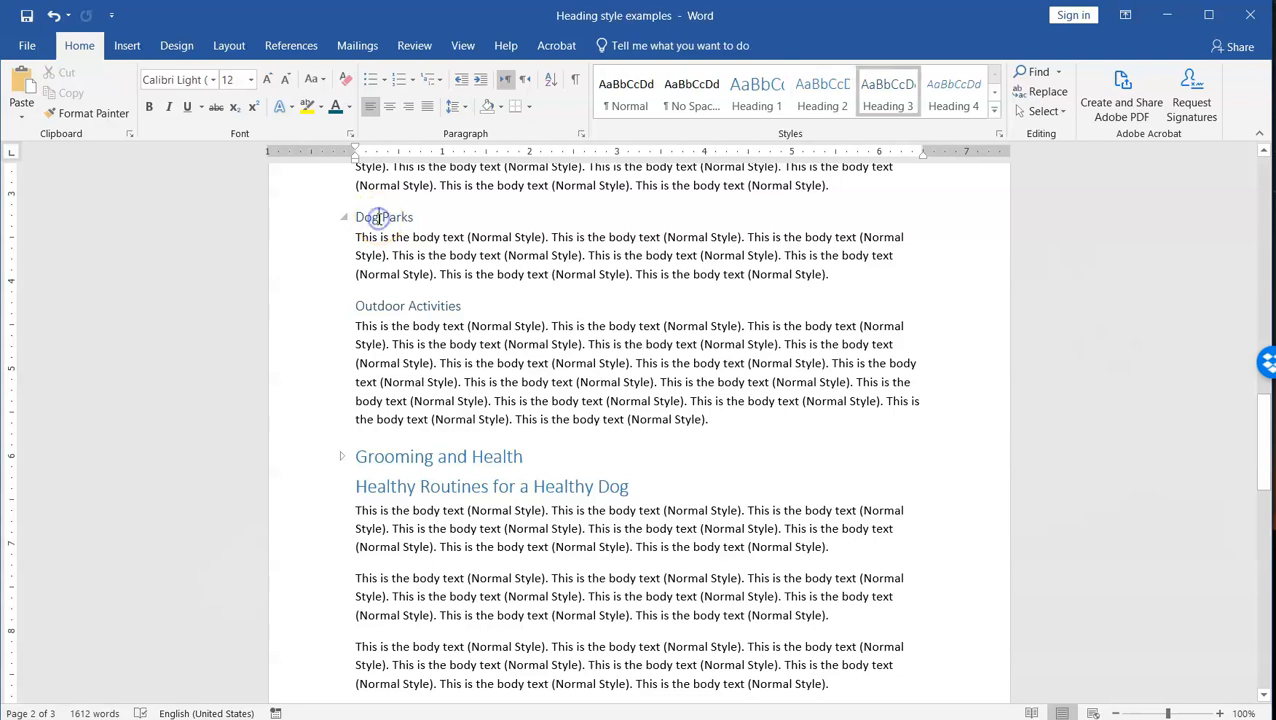
left_click(378, 309)
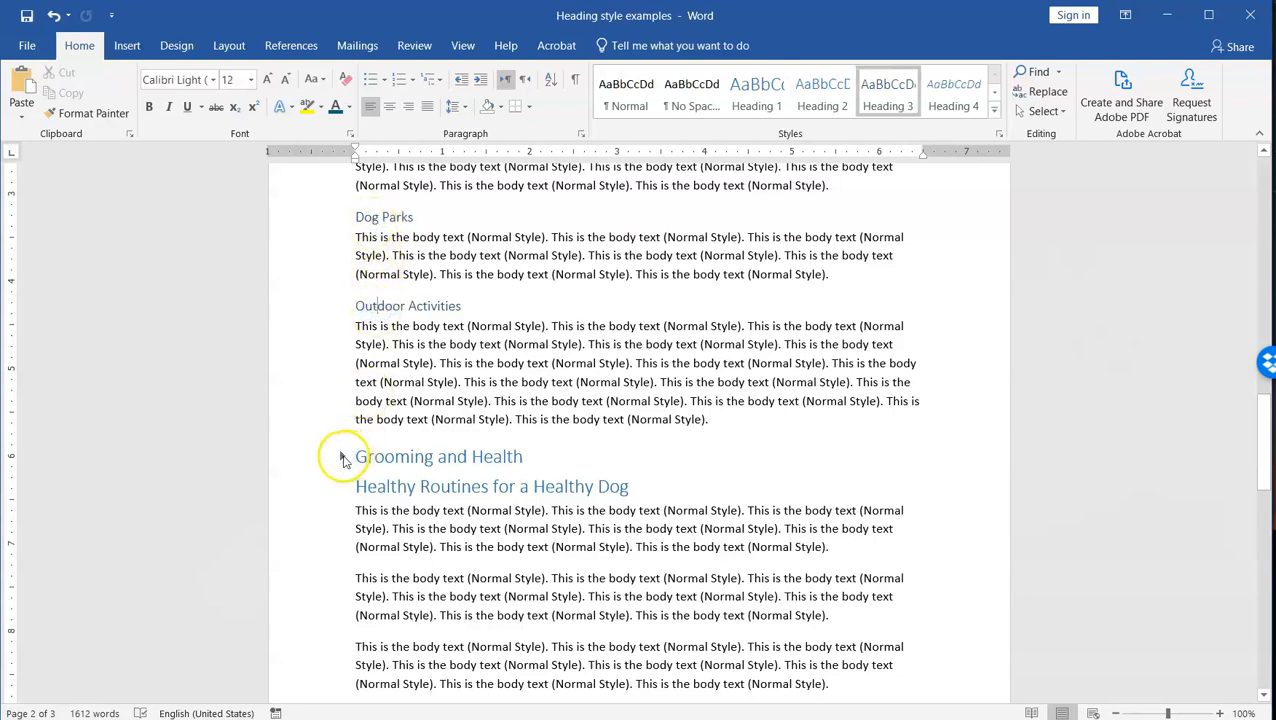
Step: Expand the collapsed Grooming and Health section to show its body text and subheadings
left_click(343, 459)
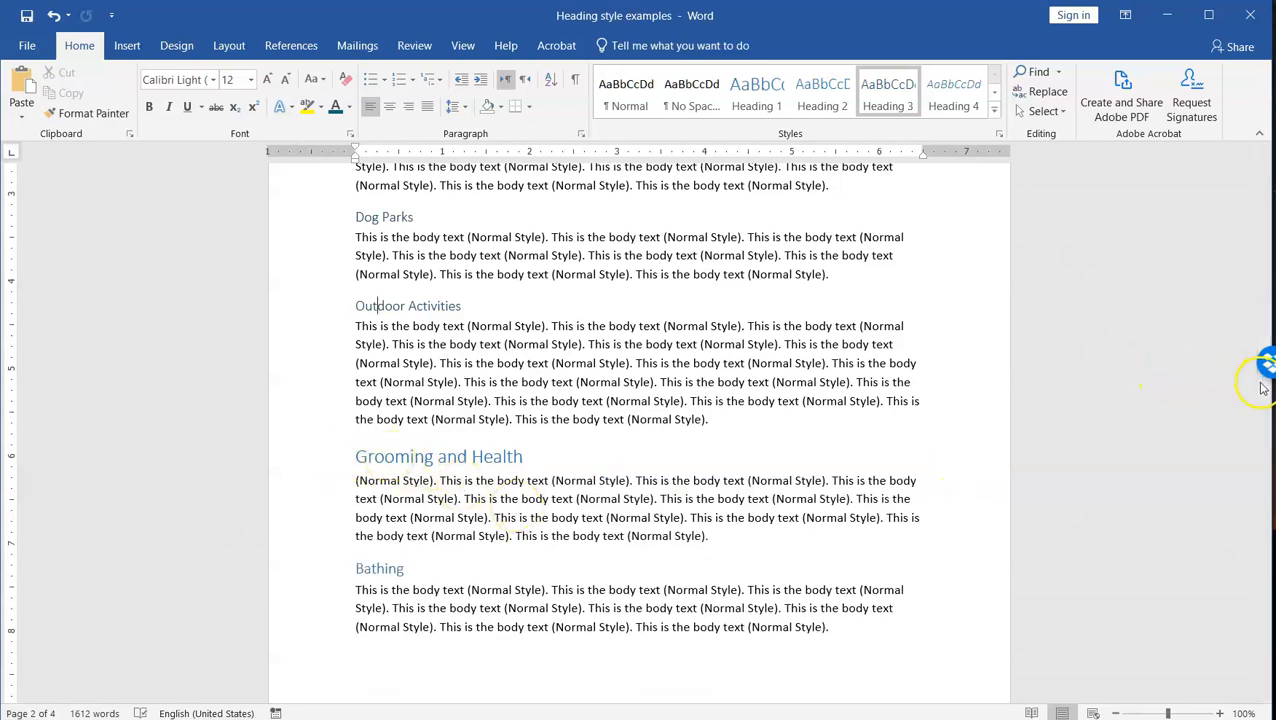
left_click_drag(1263, 380, 1263, 417)
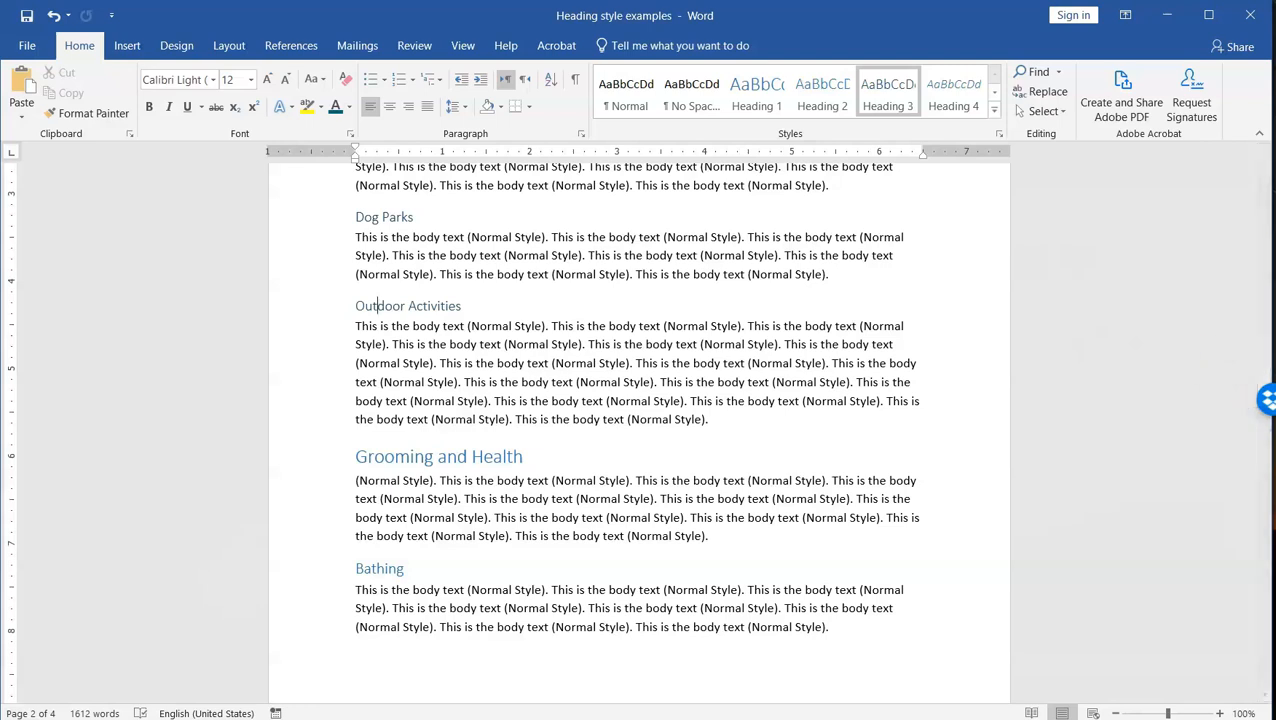
Step: Check the heading levels of Bathing, Teeth, and Vet Visits in the Grooming and Health section
left_click_drag(1263, 352, 1263, 399)
left_click(455, 208)
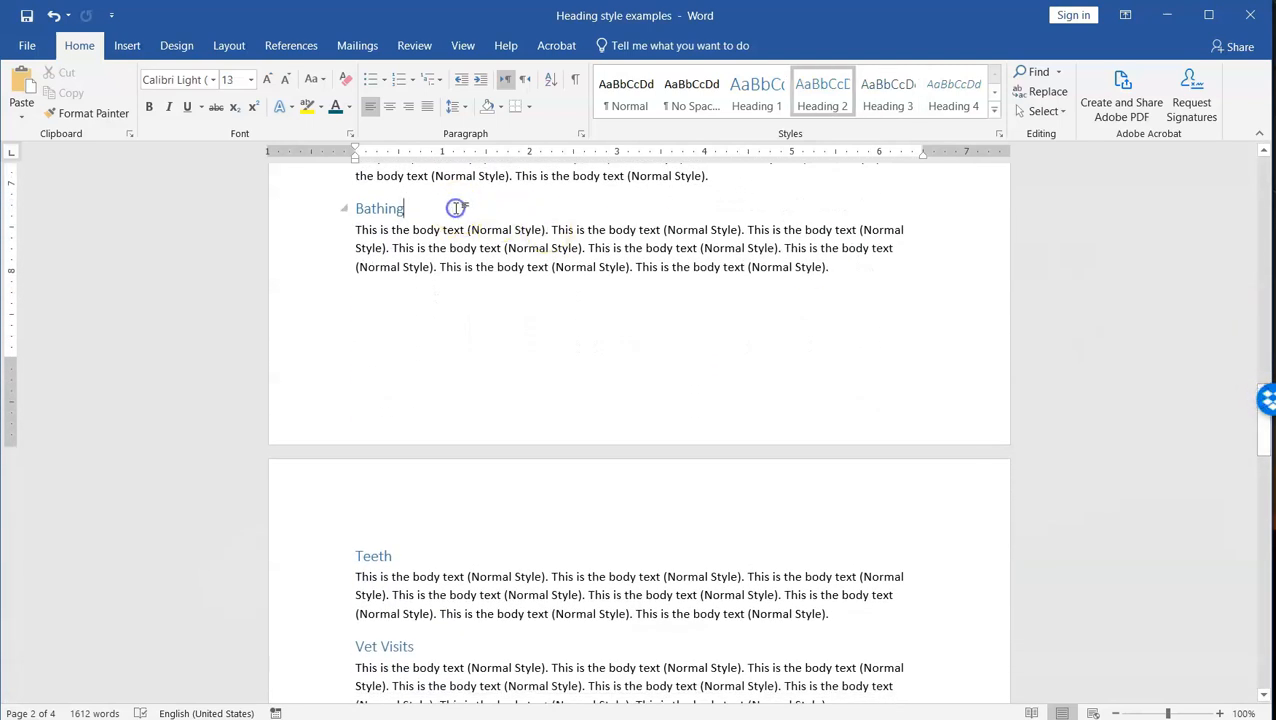
left_click(411, 552)
left_click(379, 556)
left_click(390, 646)
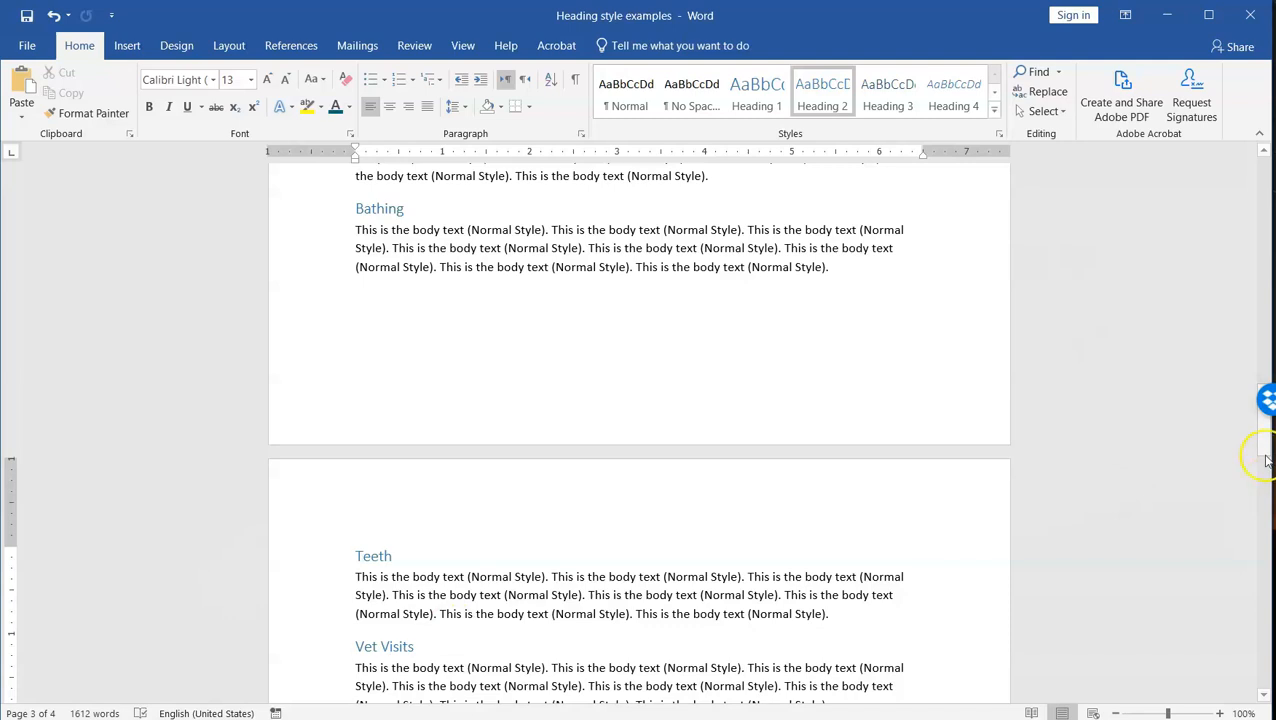
Step: Check the heading levels of Parasite Prevention, Fleas and Ticks, Deworming, and Shots under Vet Visits
left_click_drag(1265, 449, 1260, 508)
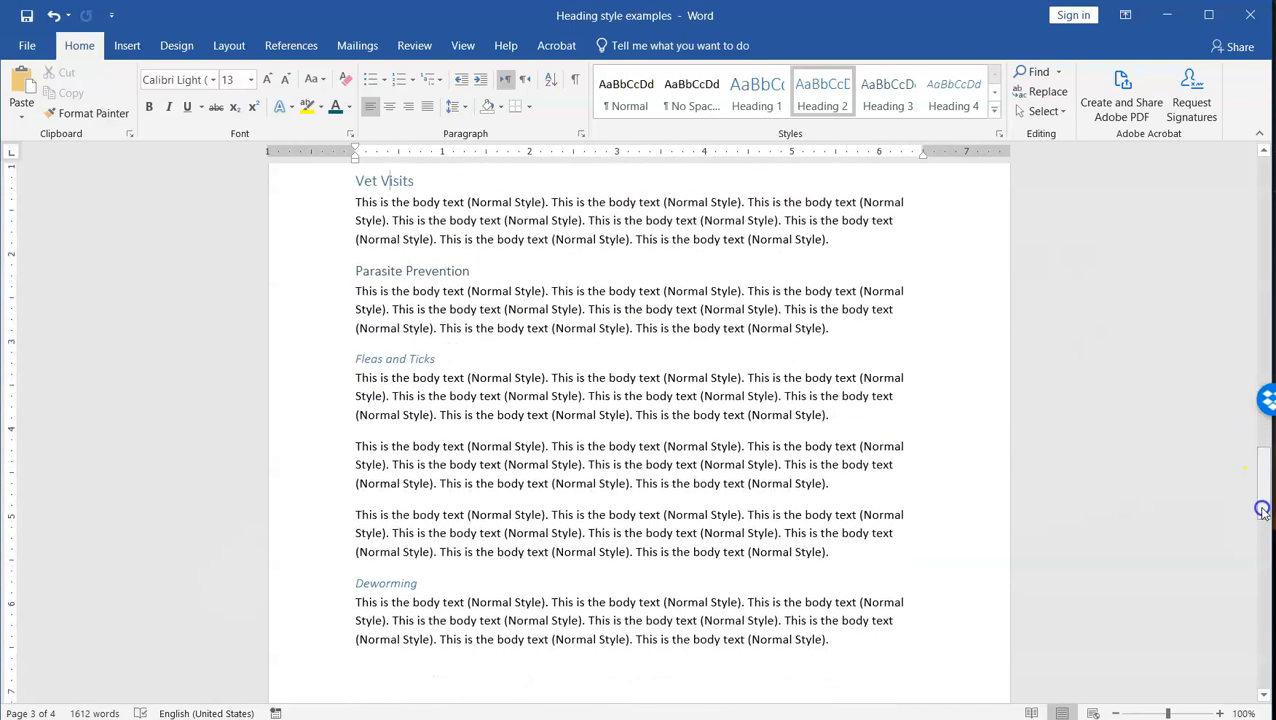
left_click(480, 268)
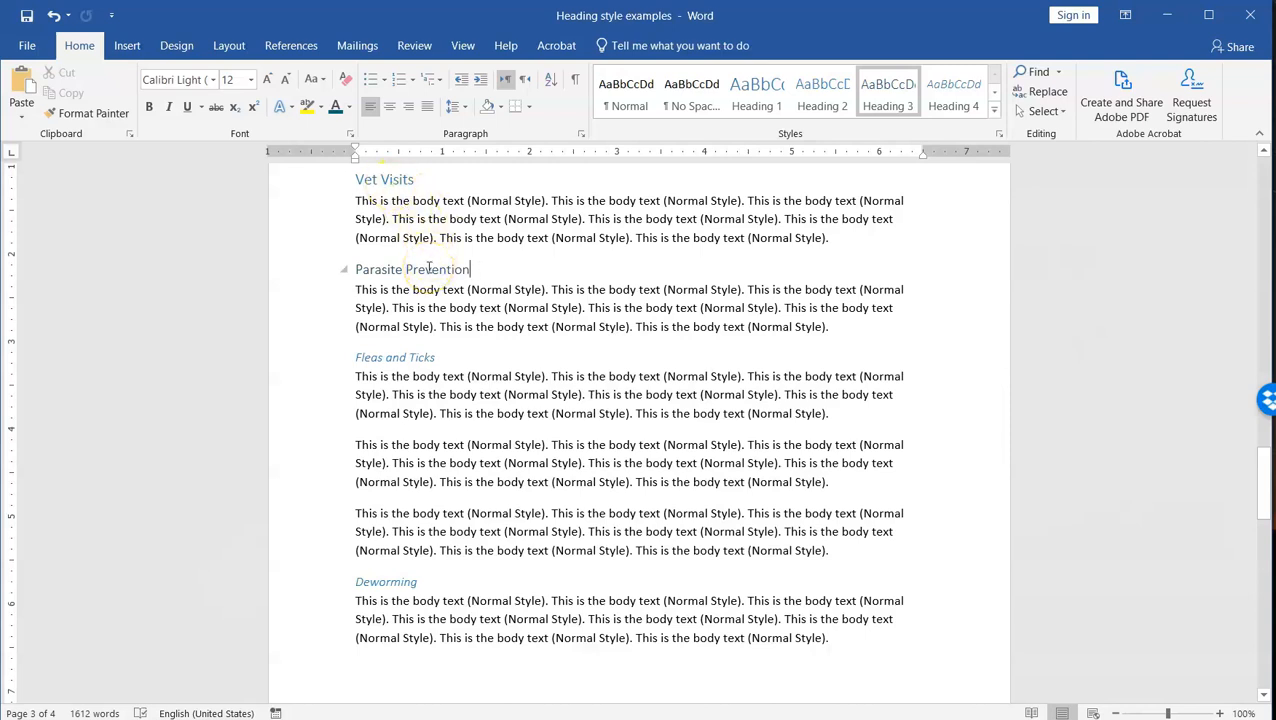
left_click(423, 357)
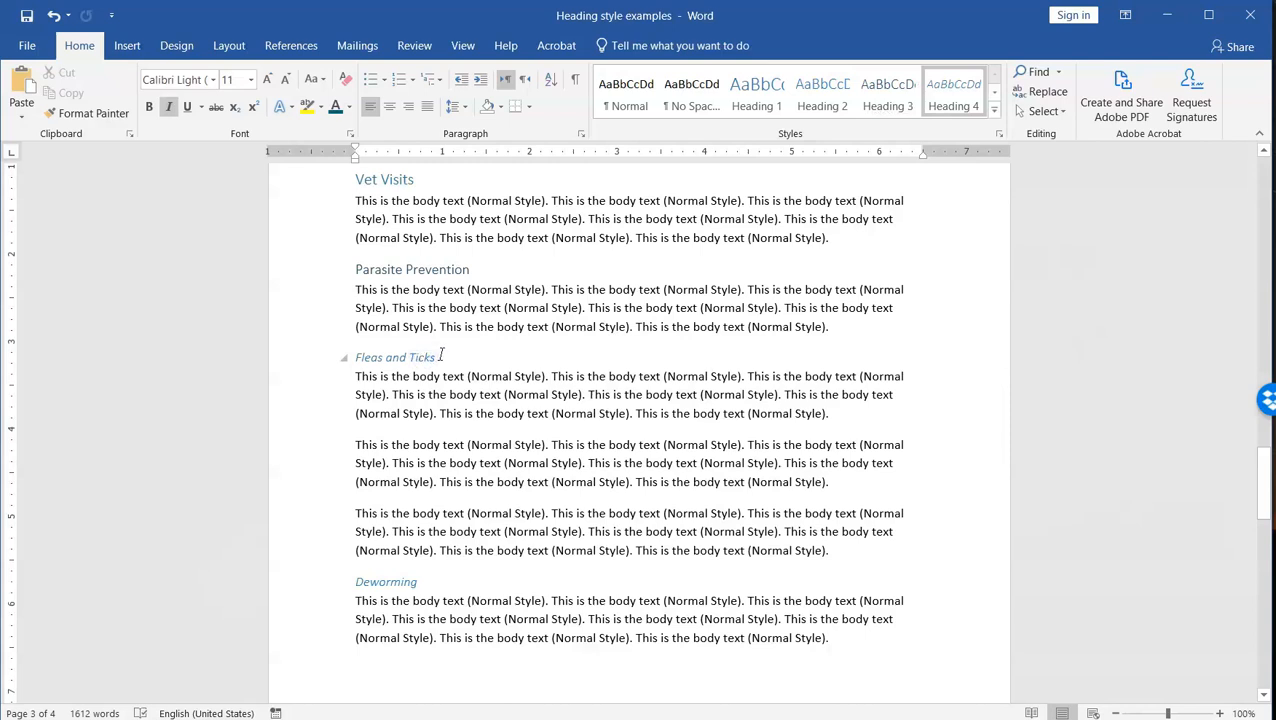
left_click(424, 580)
left_click_drag(1262, 466, 1262, 504)
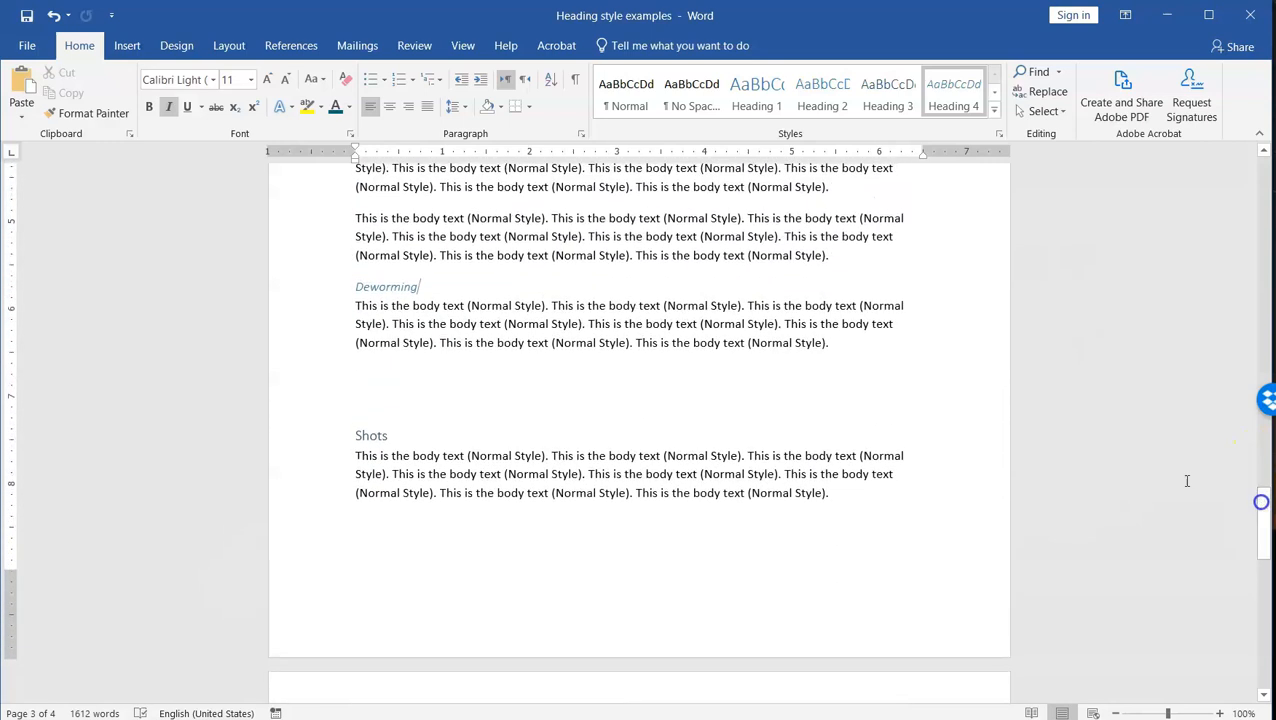
left_click(437, 433)
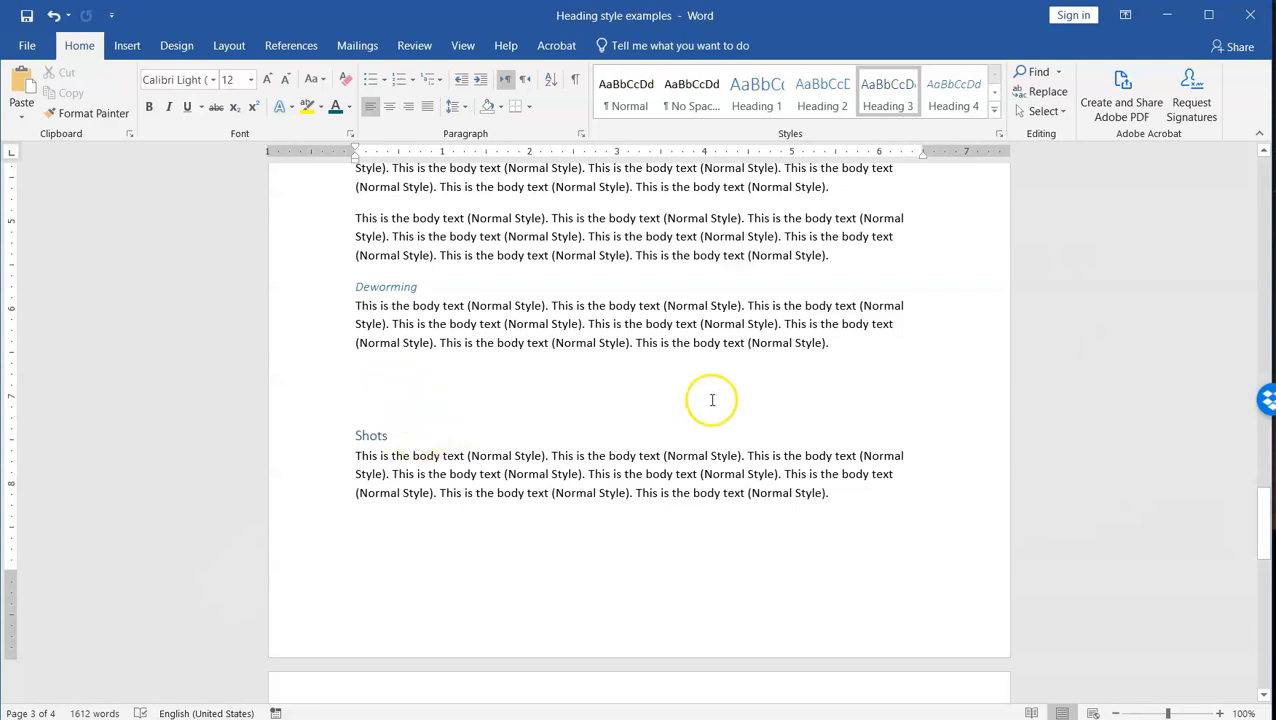
Step: Return to the document's title and display the navigable outline of all its headings
left_click_drag(1264, 521, 1232, 160)
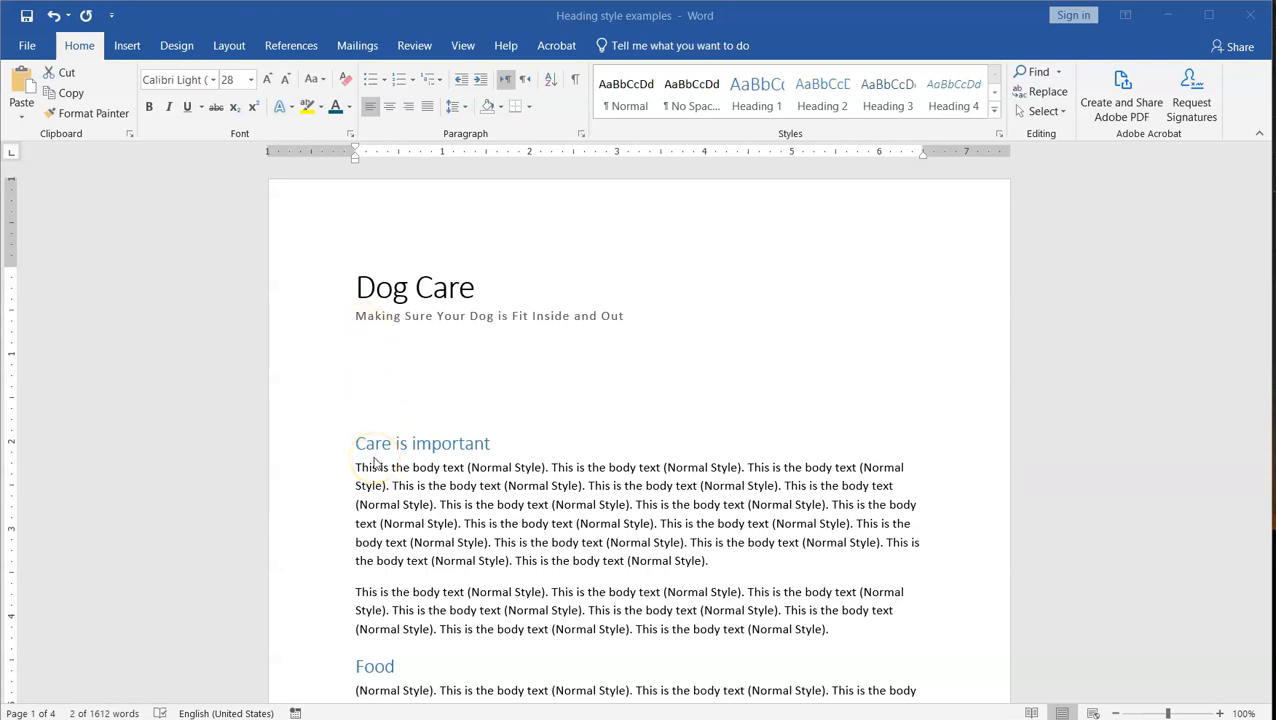
left_click(1035, 72)
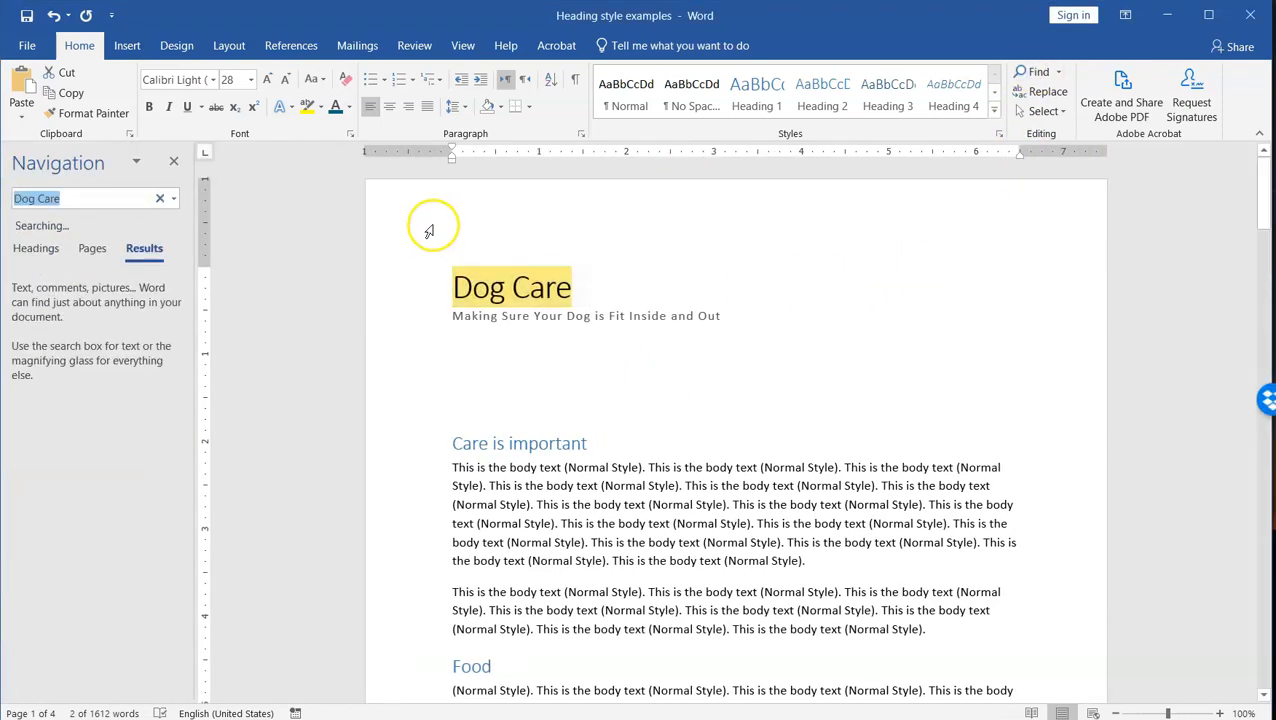
left_click(37, 249)
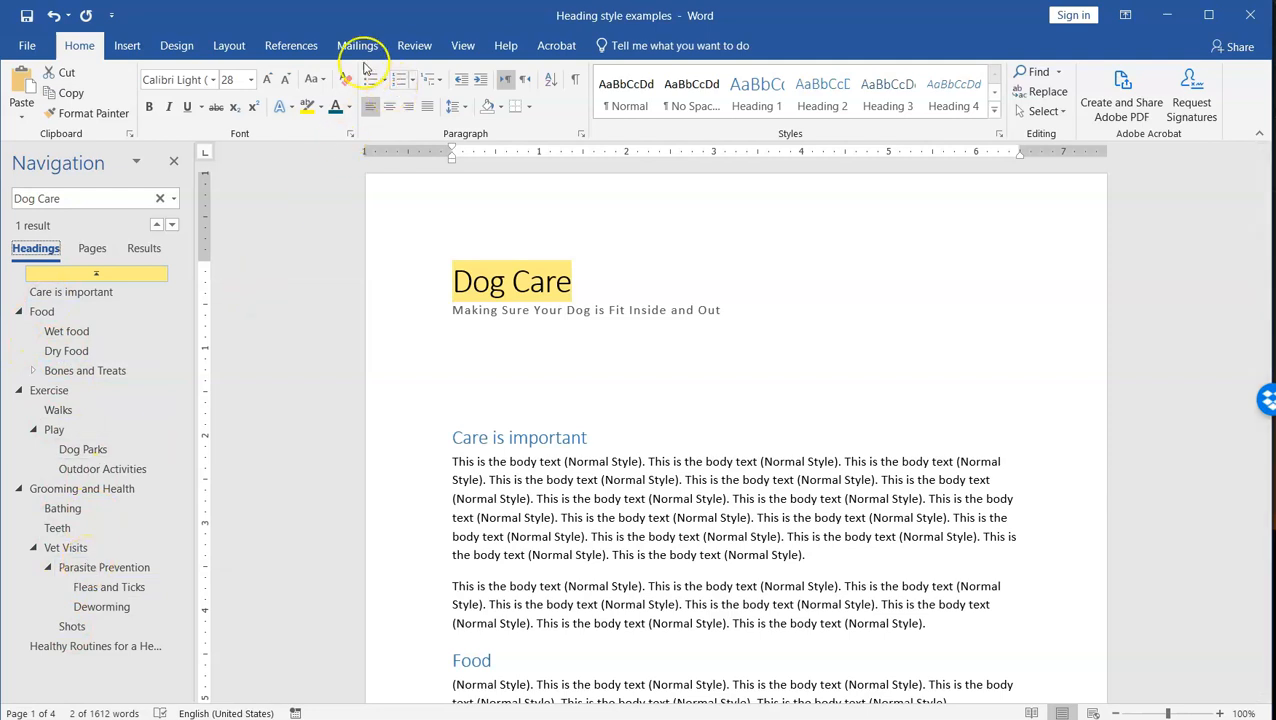
Step: Insert an automatic table of contents titled Contents on the blank line below the subtitle, and return to the text styles
left_click(300, 47)
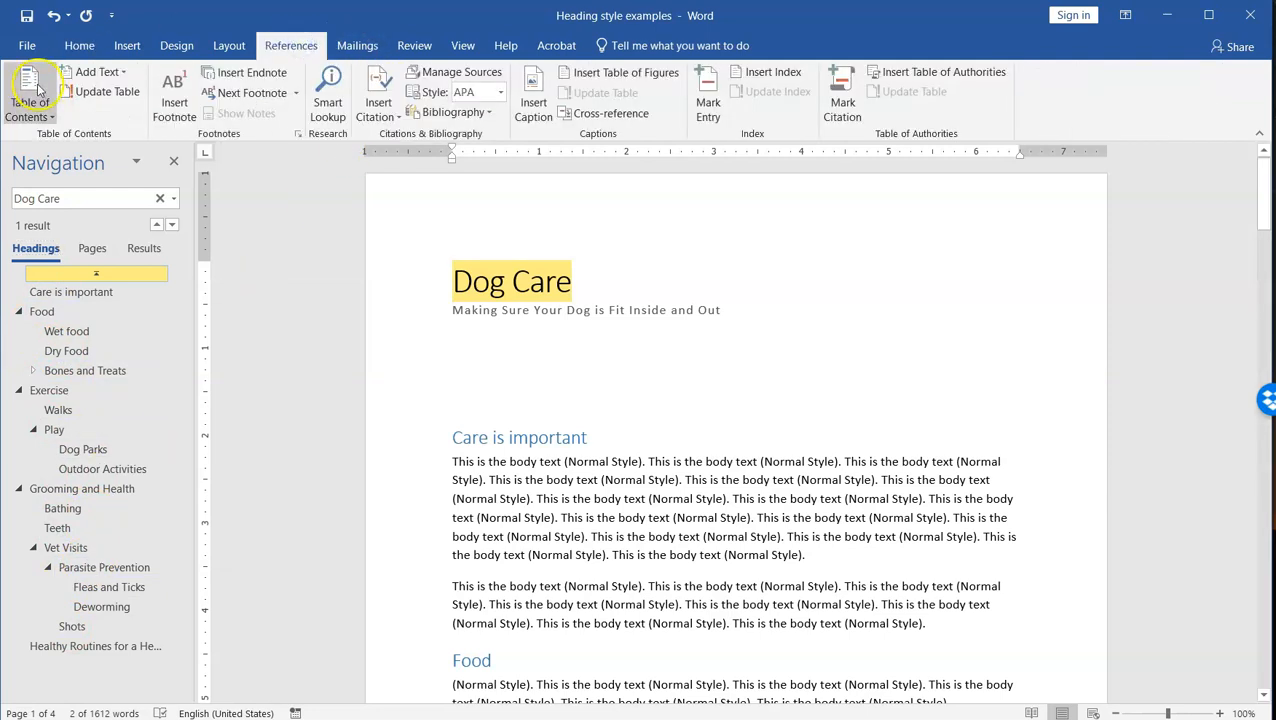
left_click(447, 336)
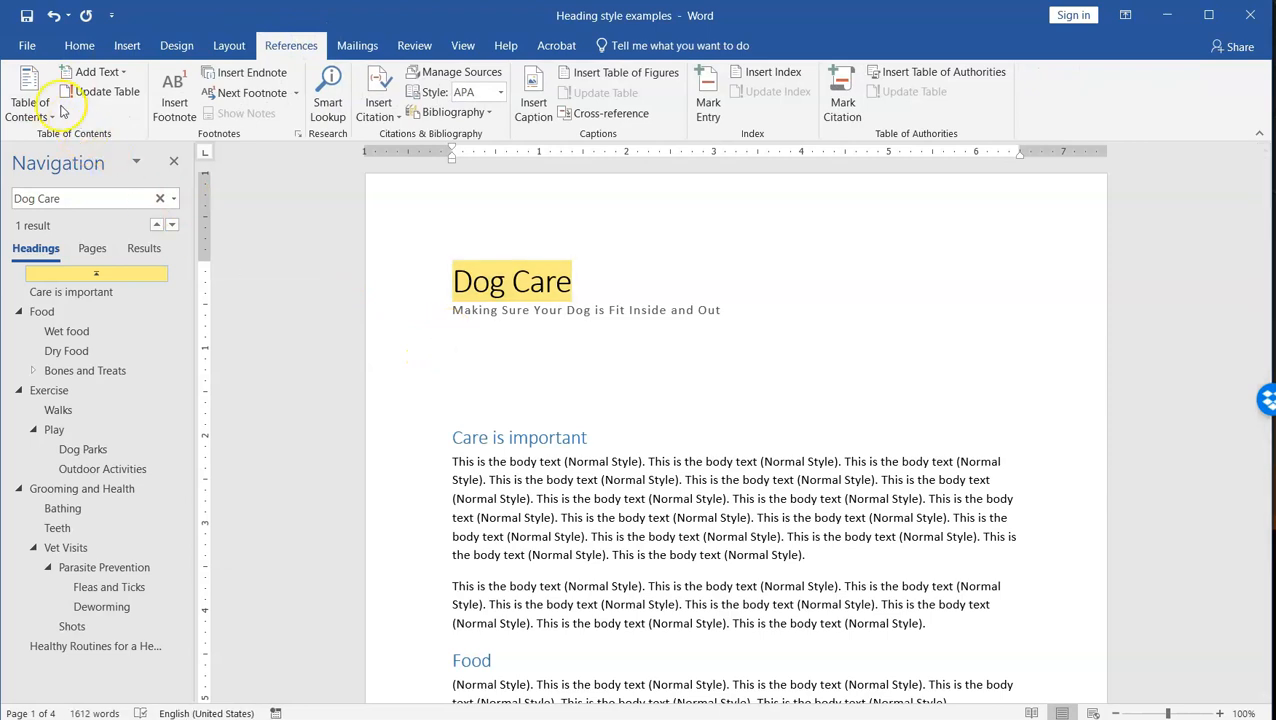
left_click(30, 88)
left_click(57, 188)
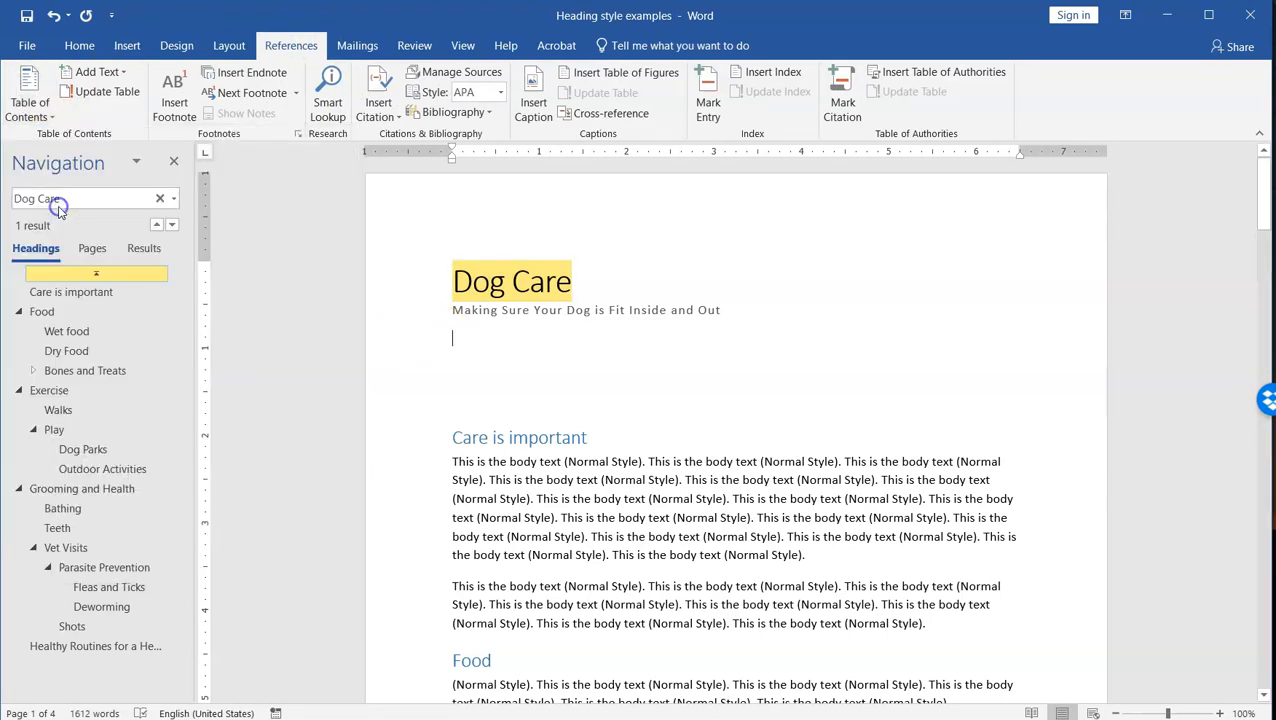
left_click_drag(1264, 268, 1257, 198)
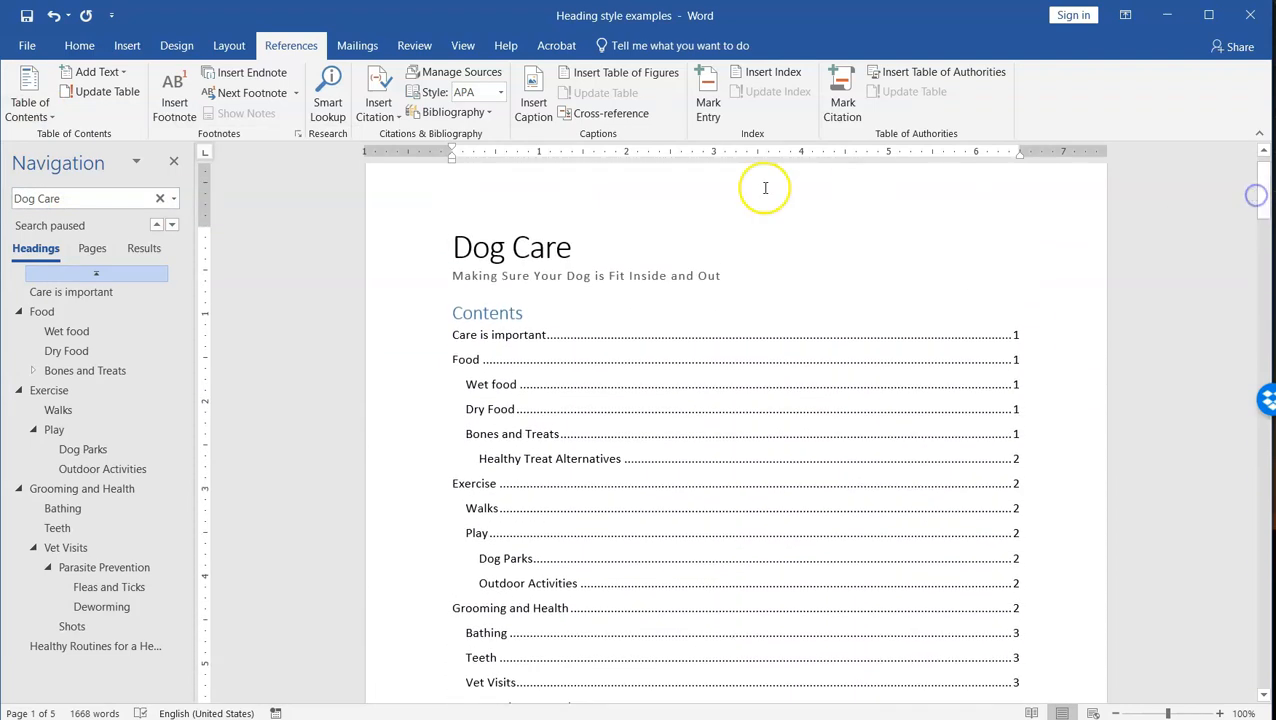
left_click(70, 46)
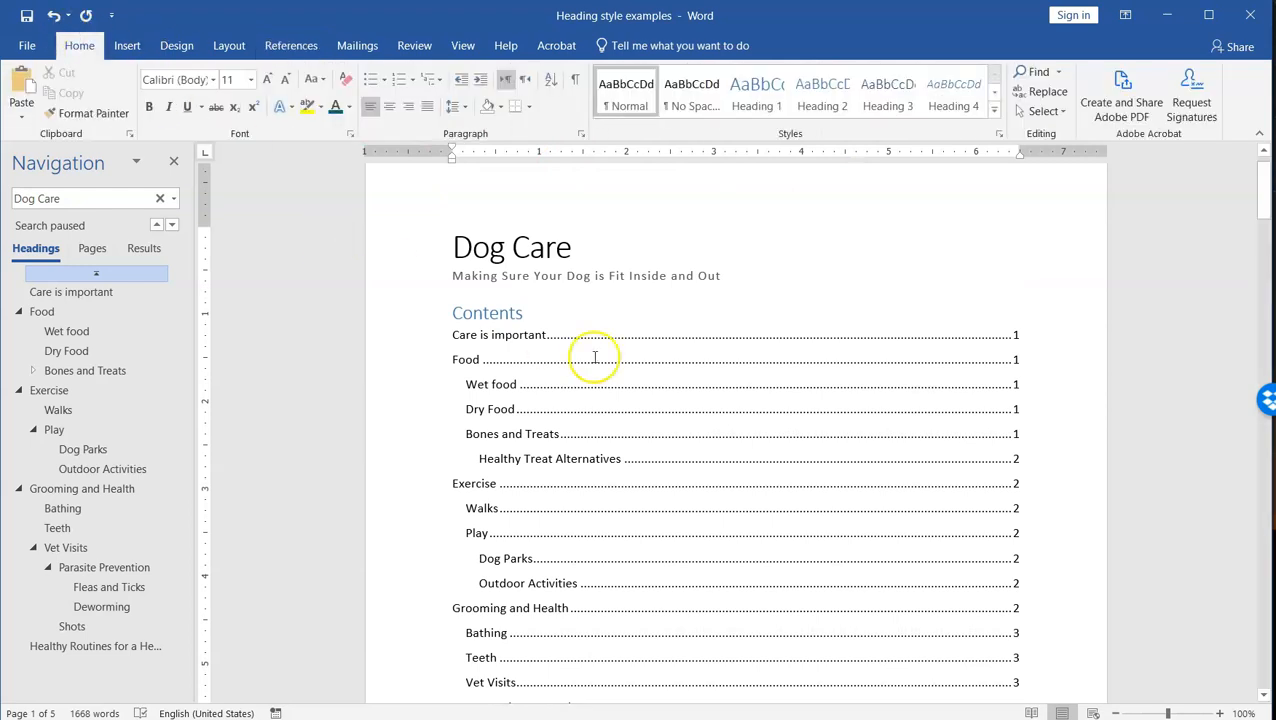